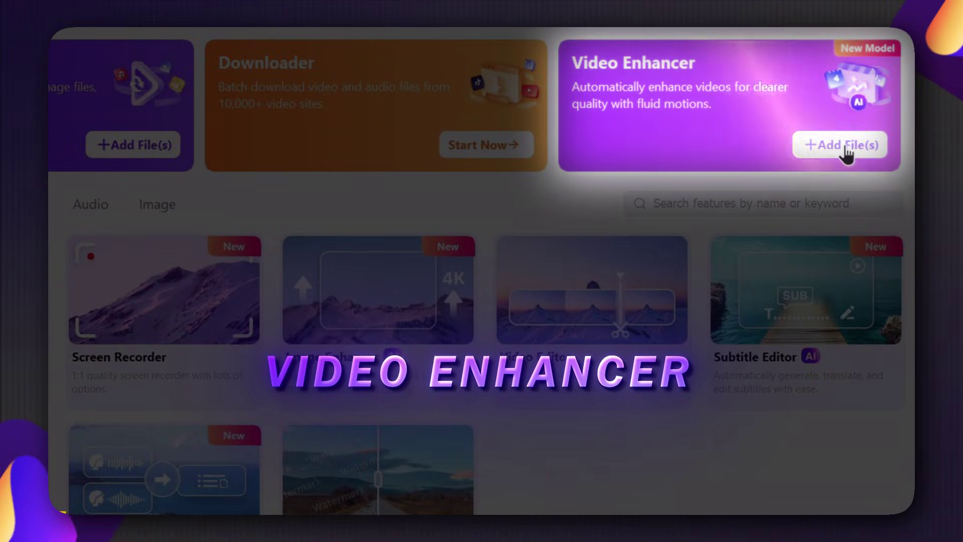
- Load 1.mp4 into the Video Enhancer and choose Face Enhancement
click(847, 148)
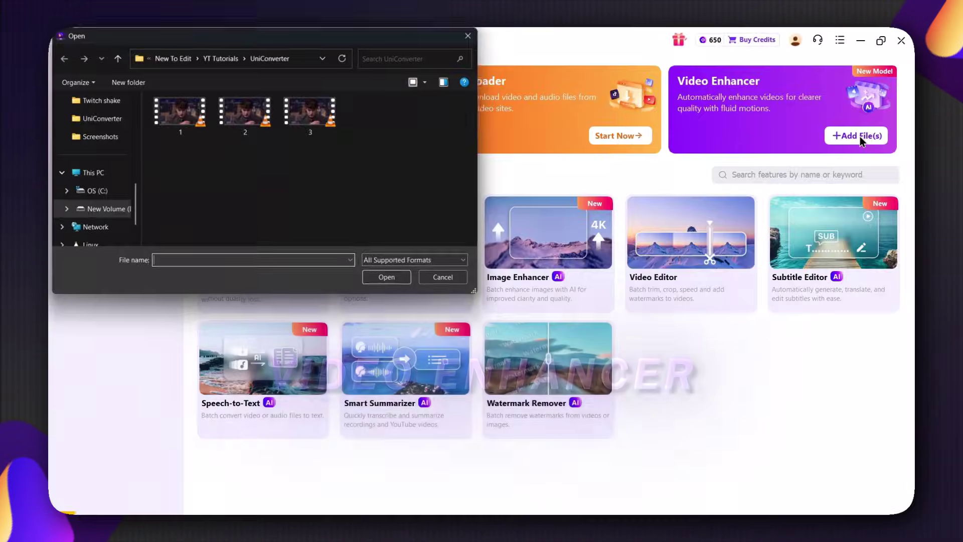
click(395, 278)
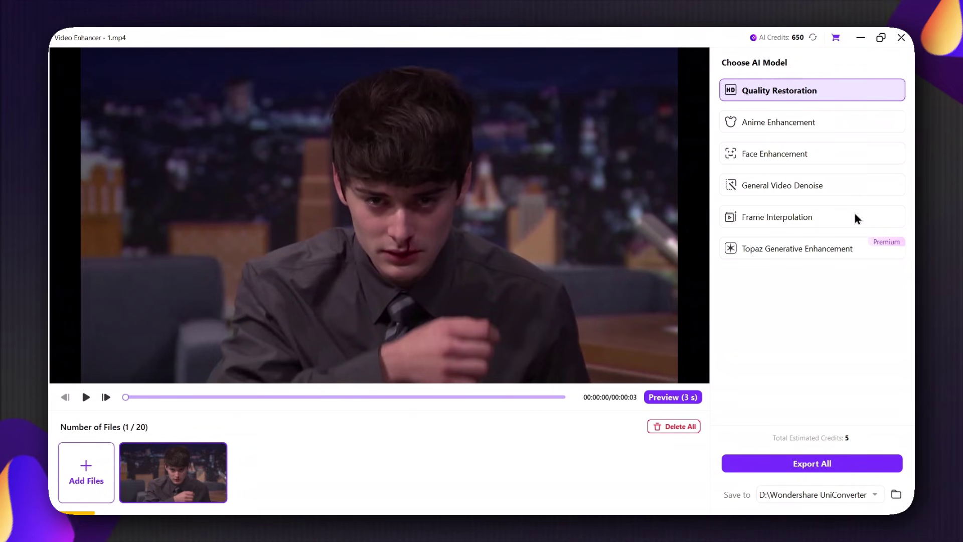
mouse_move(761, 153)
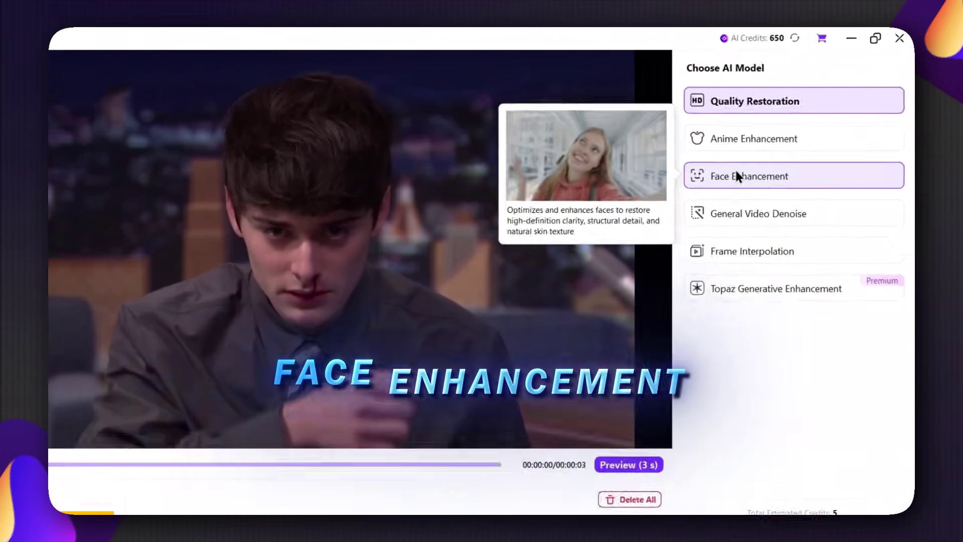
click(705, 197)
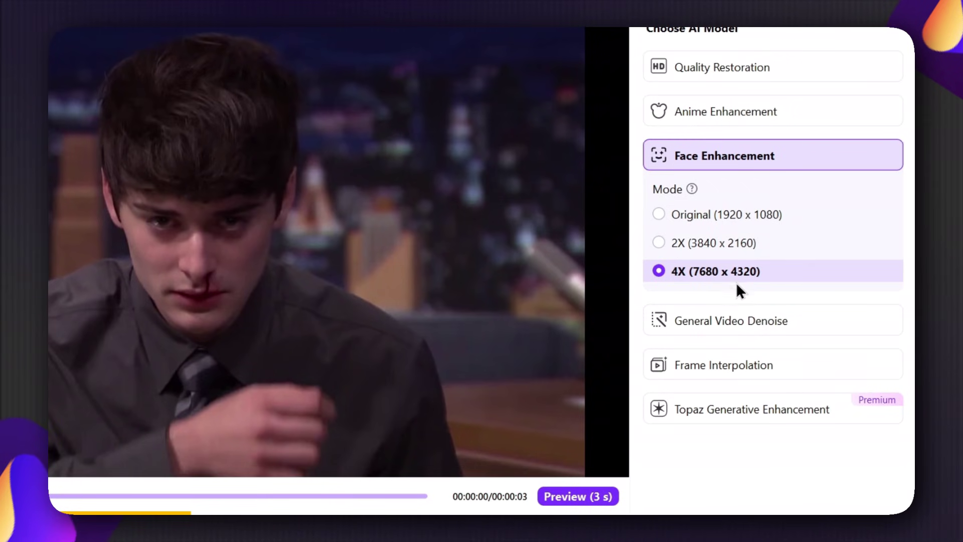
- Preview the 4X Face Enhancement result beside the original, then pause it
click(579, 492)
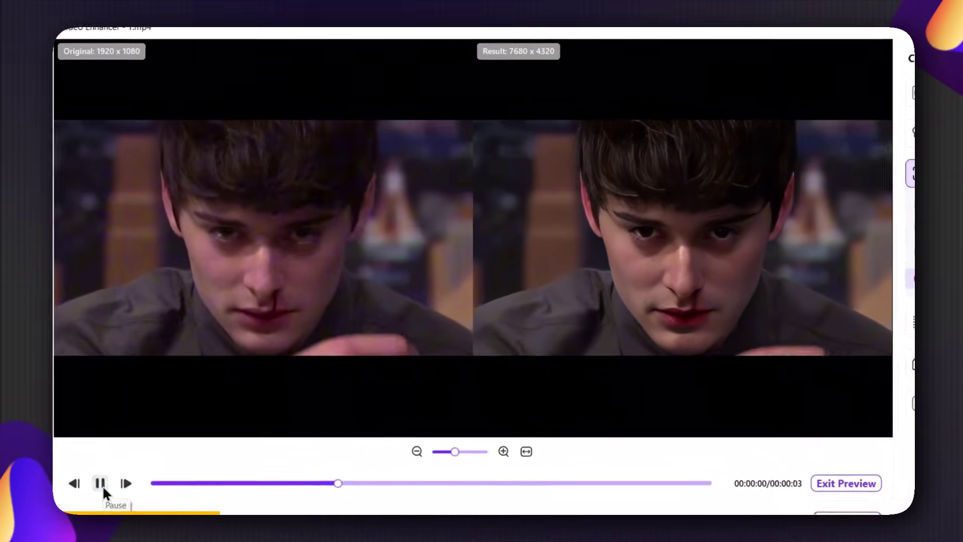
click(86, 398)
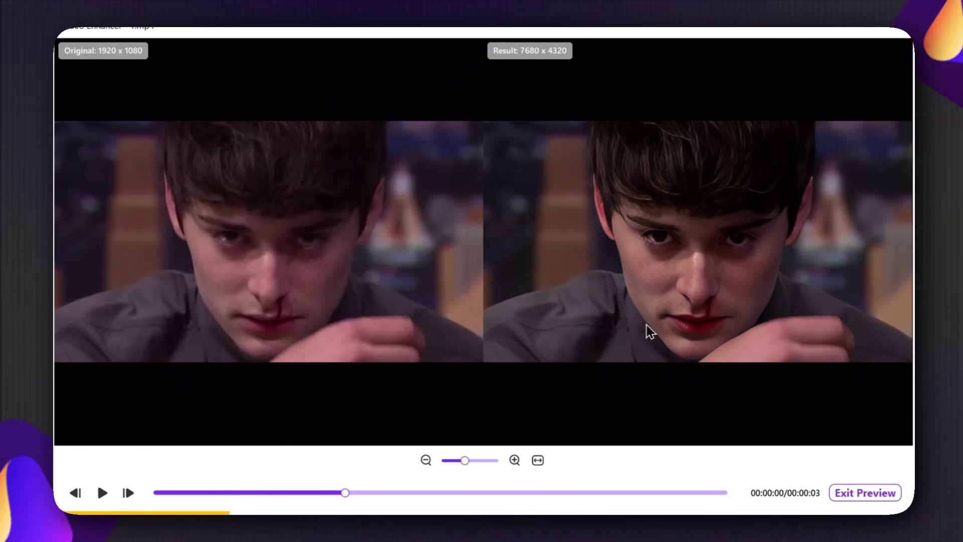
scroll(726, 250, down, 1)
scroll(723, 250, down, 2)
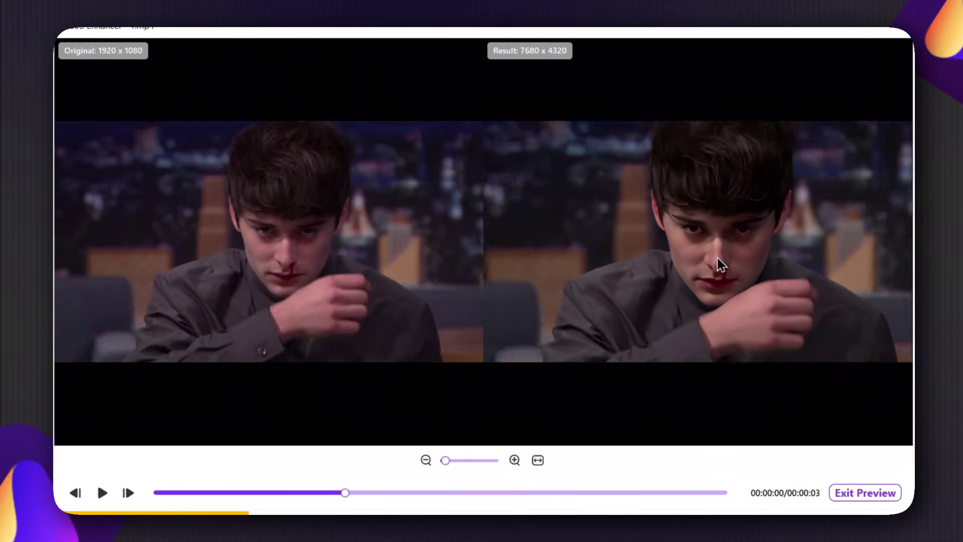
scroll(713, 259, up, 1)
scroll(714, 260, up, 1)
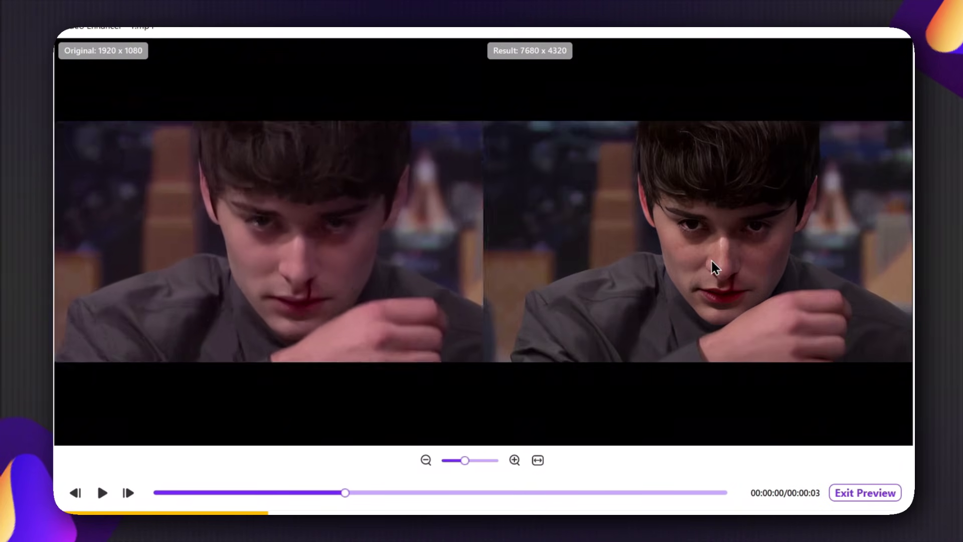
scroll(714, 260, up, 2)
- Use Frame Interpolation at 4X (120 FPS) and play its preview against the 30 FPS original
click(725, 304)
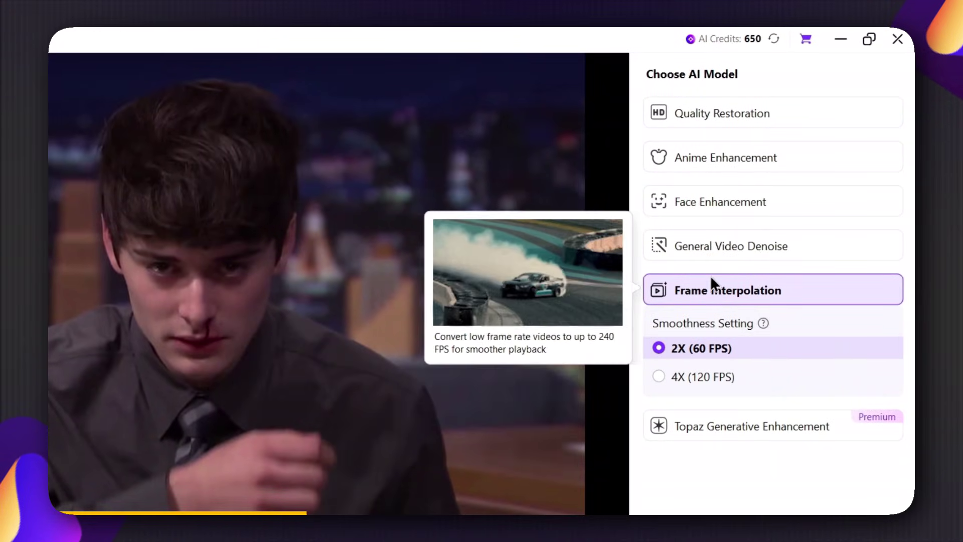
click(720, 205)
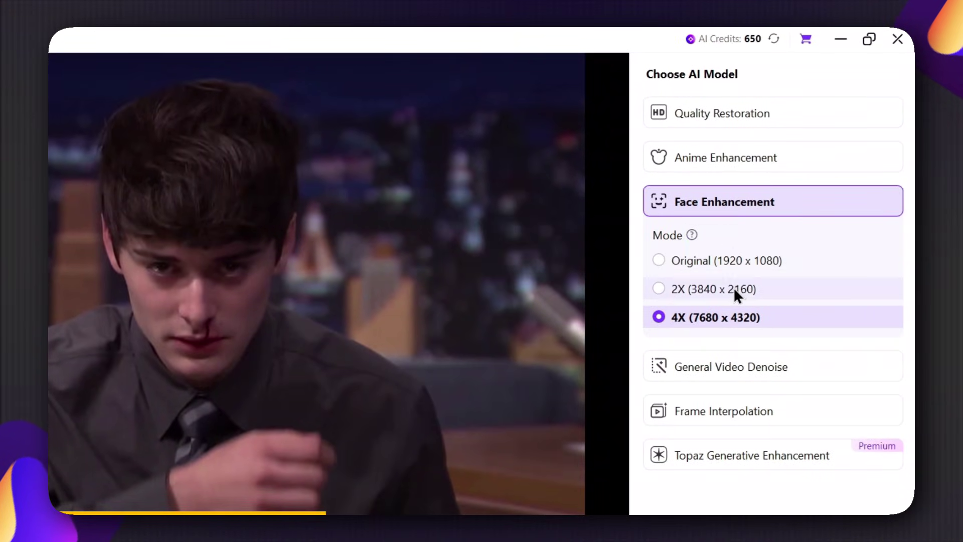
click(712, 410)
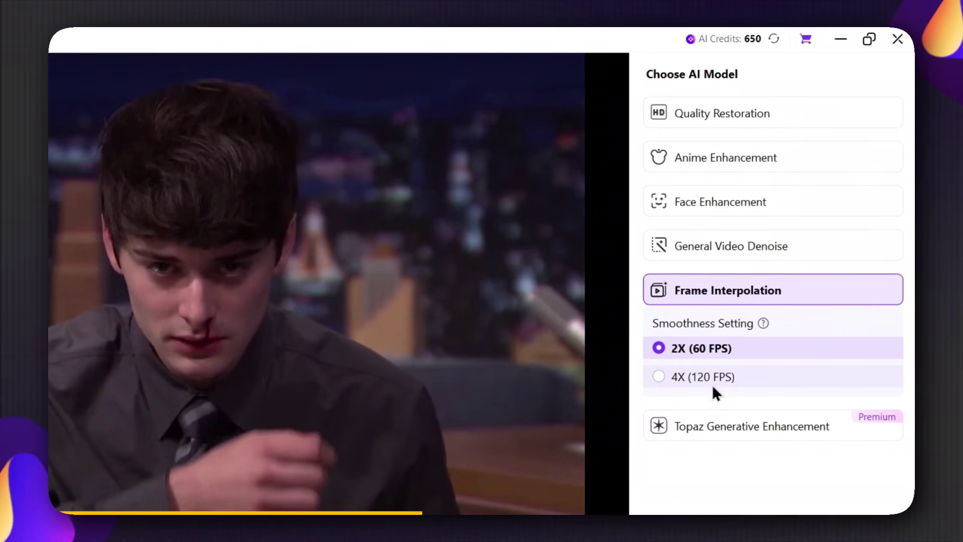
click(663, 375)
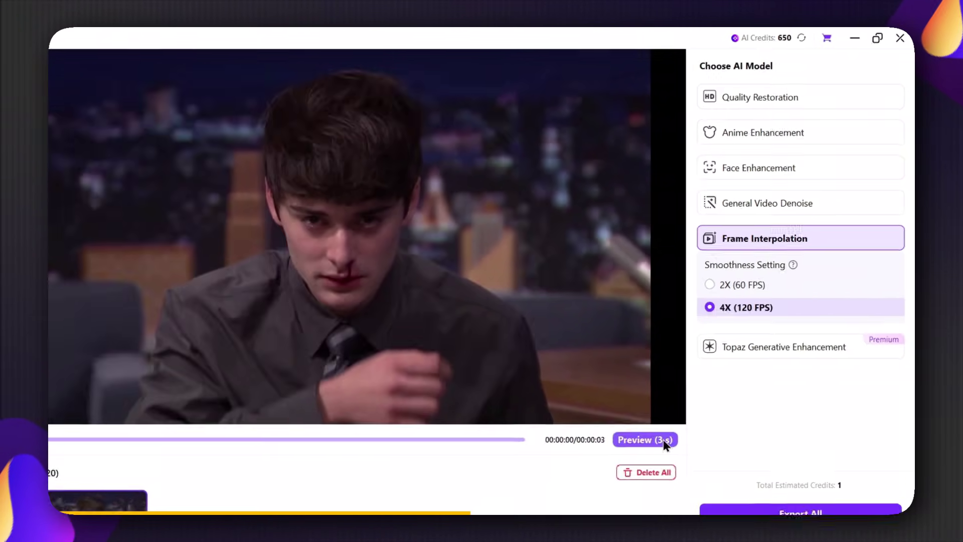
click(687, 397)
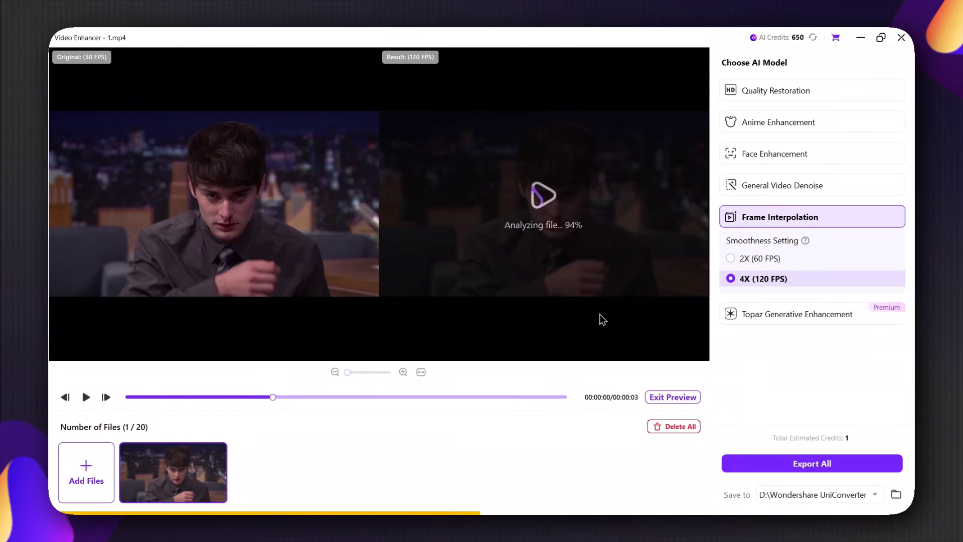
click(85, 399)
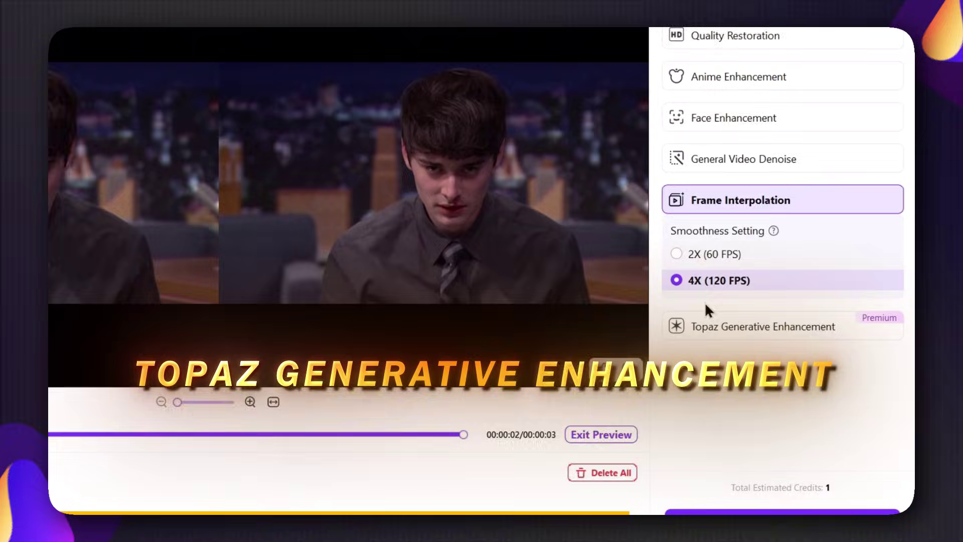
- Choose Topaz Generative Enhancement with 4K (3840 x 2160) output
mouse_move(786, 313)
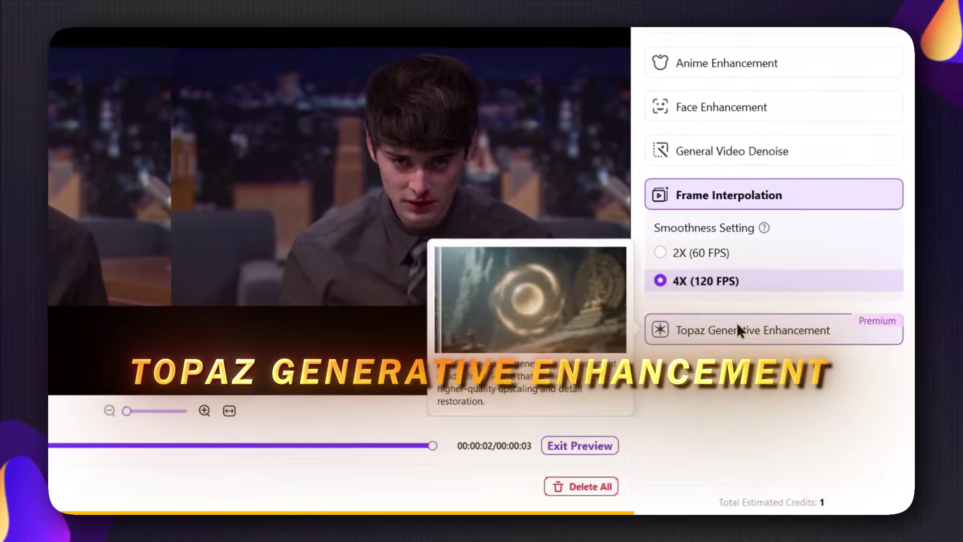
click(736, 327)
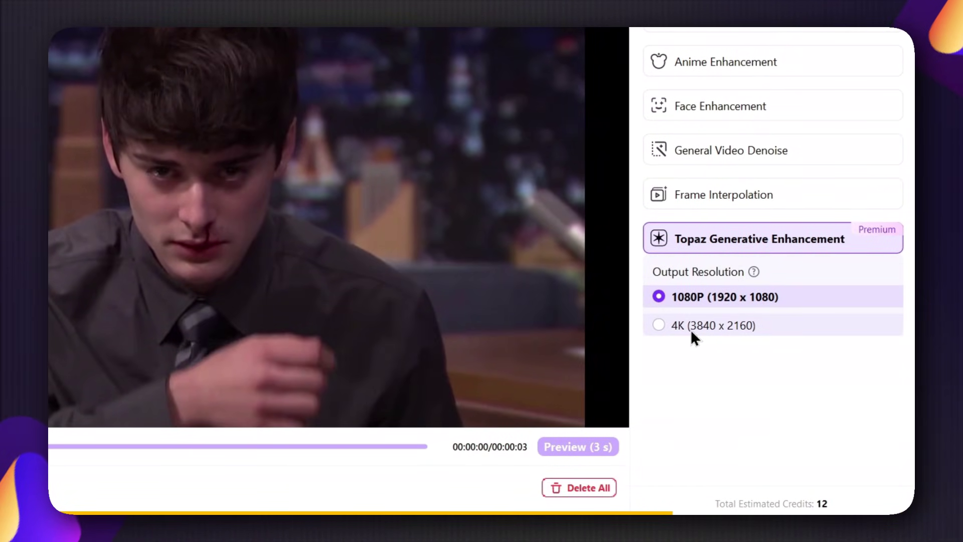
click(660, 326)
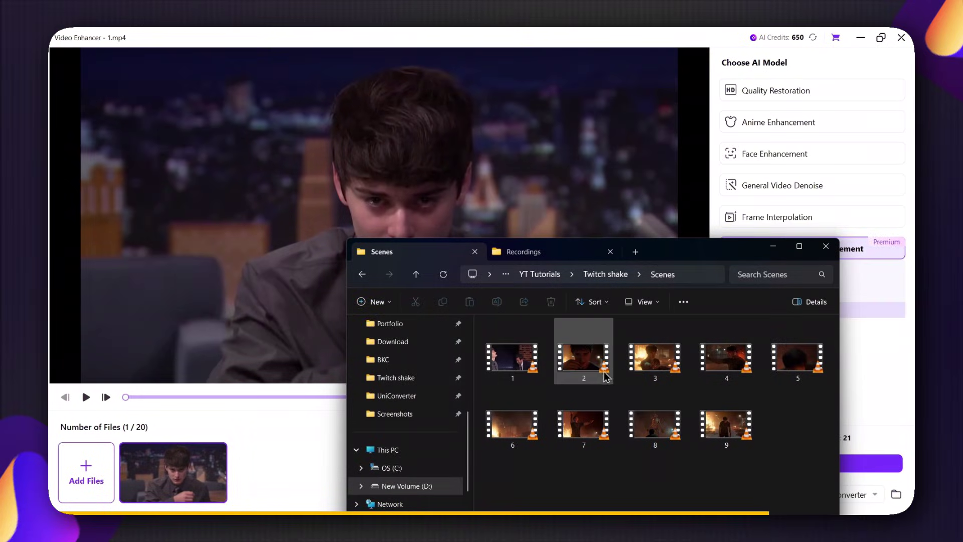
- Add clips 2–9 from the Scenes folder to the enhancer's file strip
shift+click(727, 427)
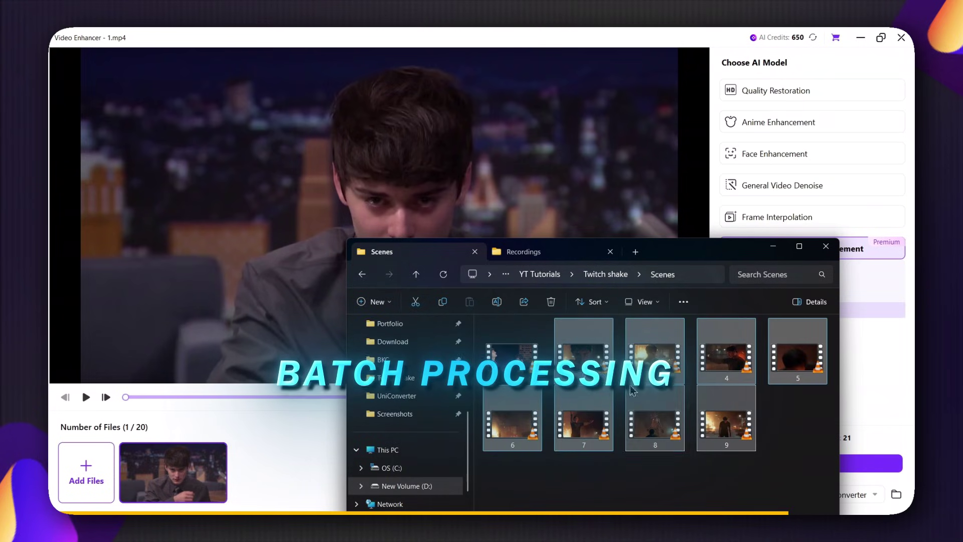
drag(702, 252, 831, 104)
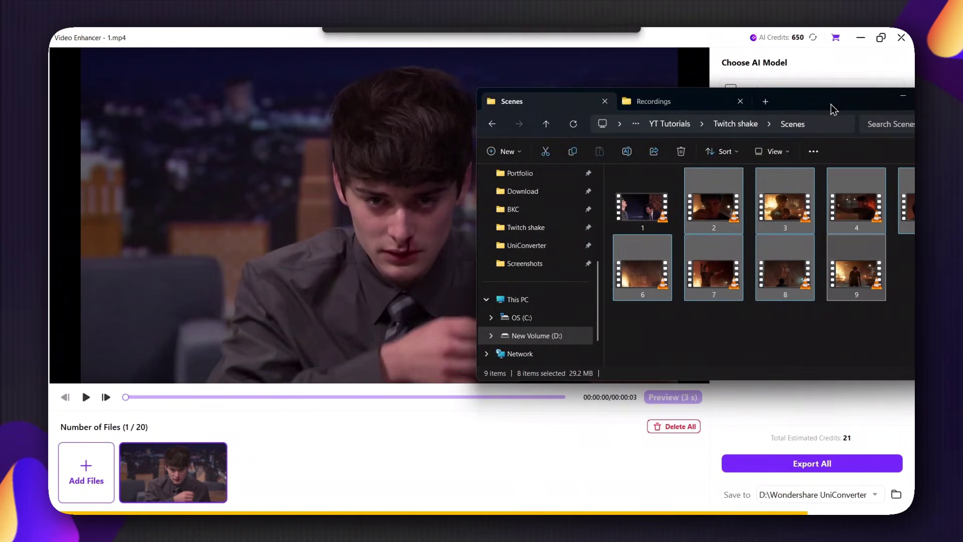
drag(396, 439, 351, 456)
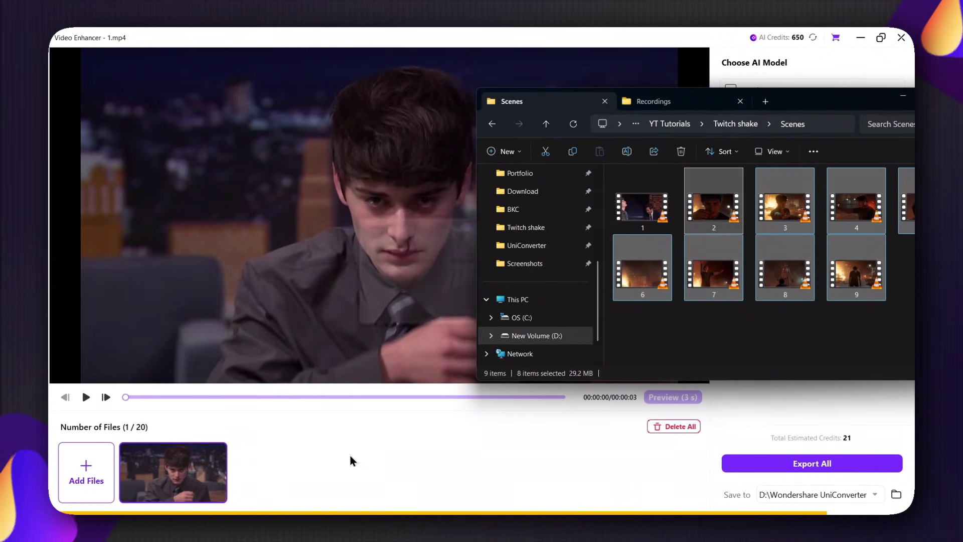
click(902, 96)
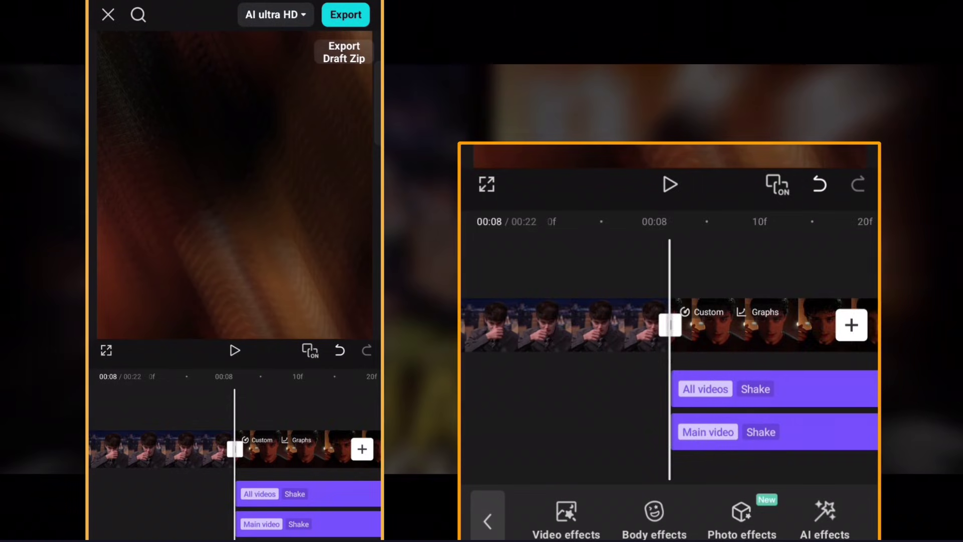
- Switch one Shake effect from the main video to all videos
scroll(599, 400, down, 5)
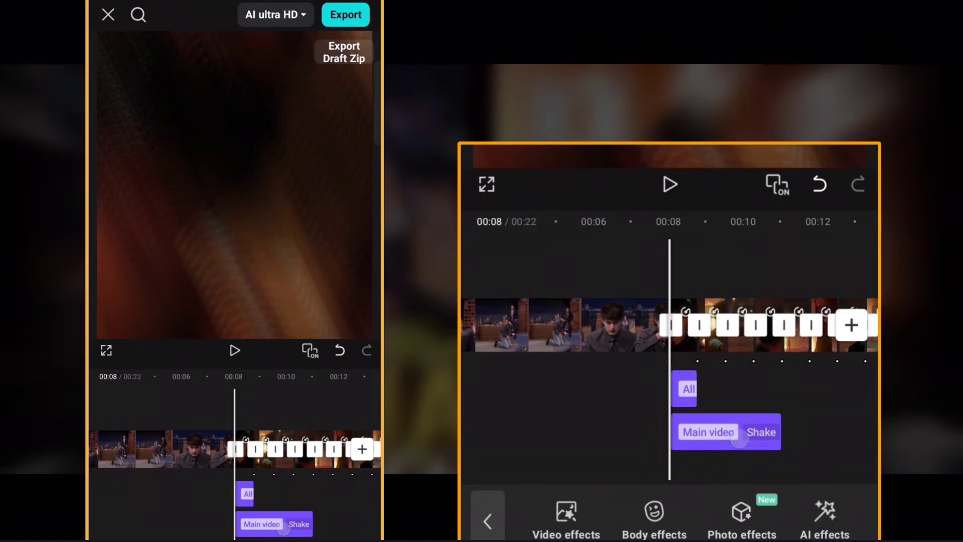
scroll(668, 388, up, 5)
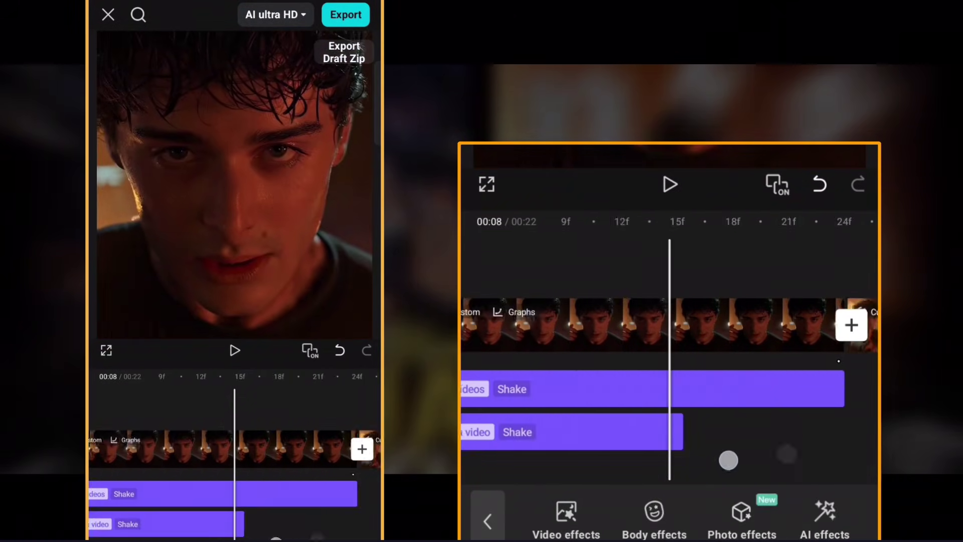
click(689, 432)
scroll(785, 453, up, 3)
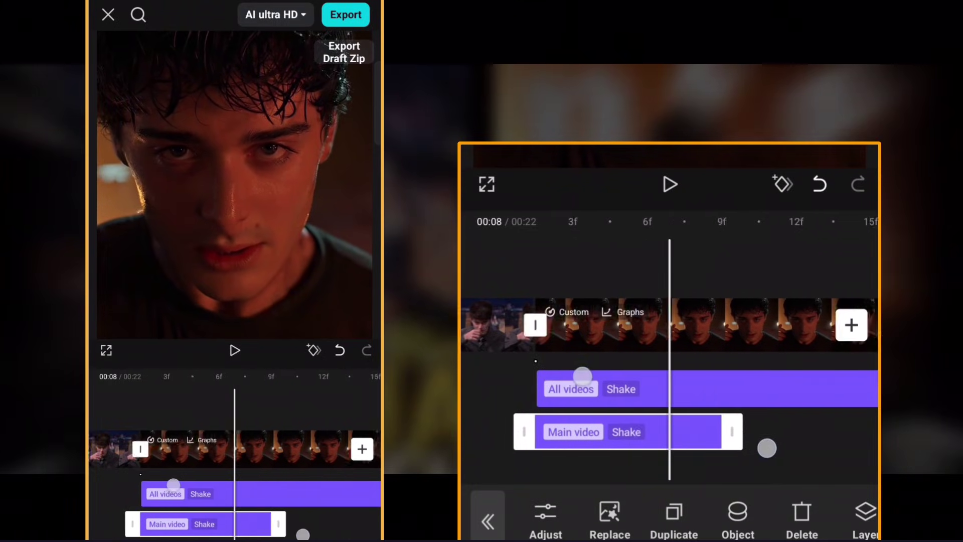
click(785, 453)
scroll(667, 431, down, 3)
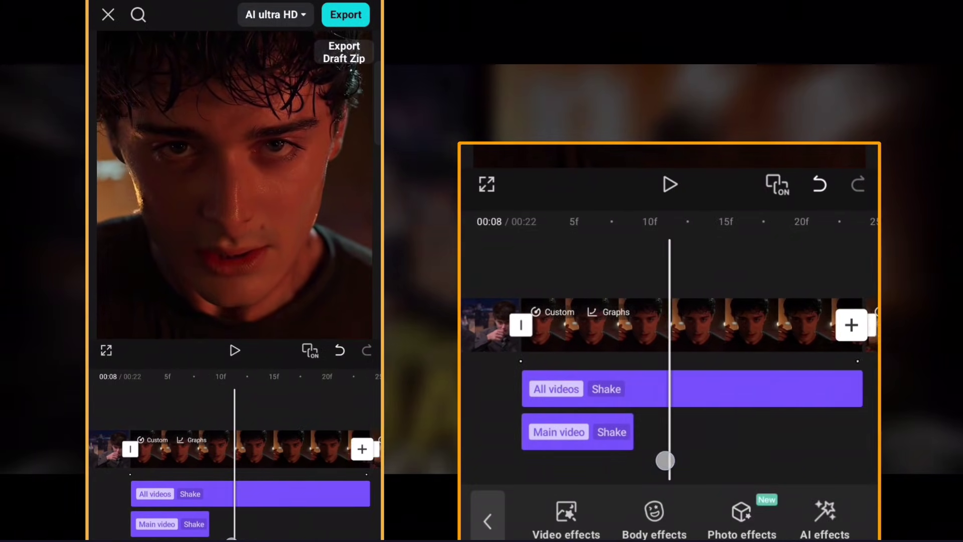
click(703, 432)
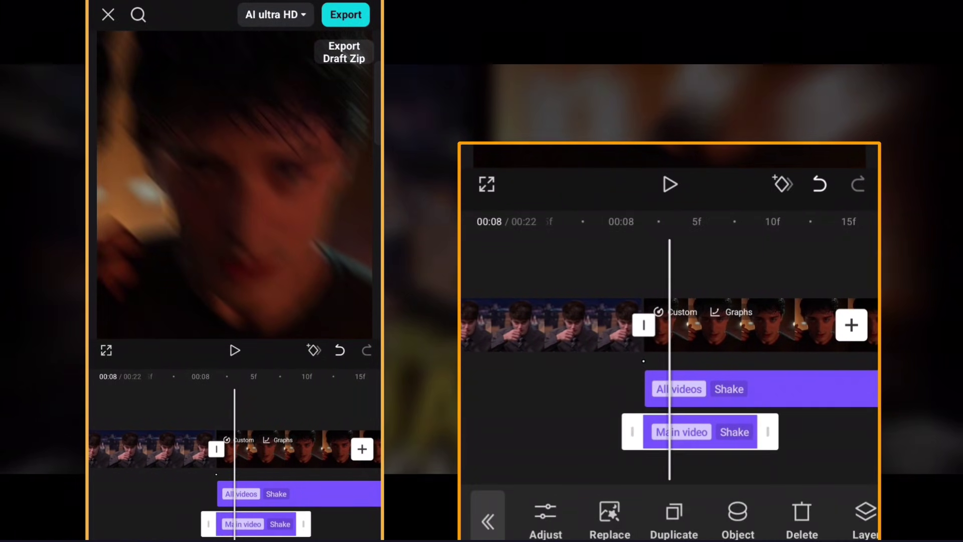
click(737, 517)
click(507, 420)
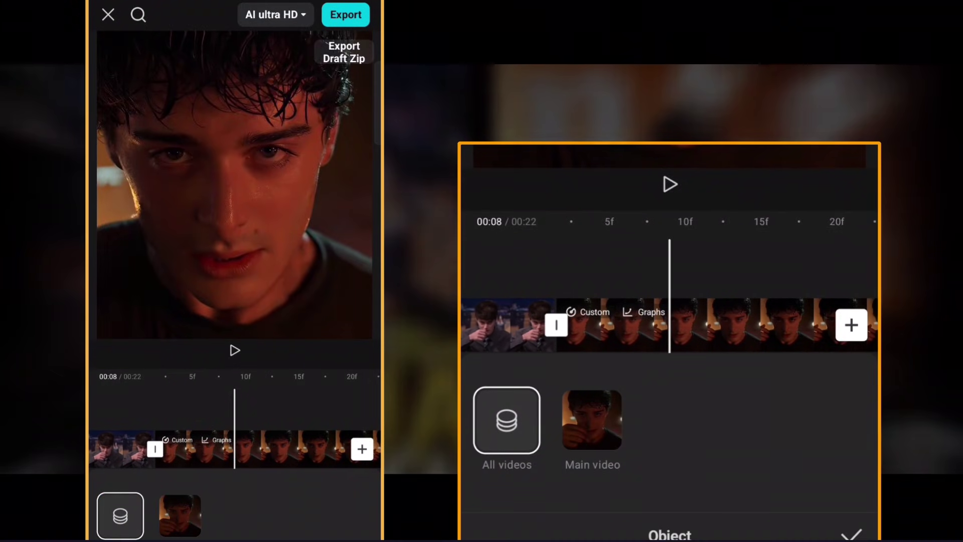
click(852, 534)
- Keyframe the main-video Shake from speed 75, intensity 35 down to 0
drag(768, 436, 835, 408)
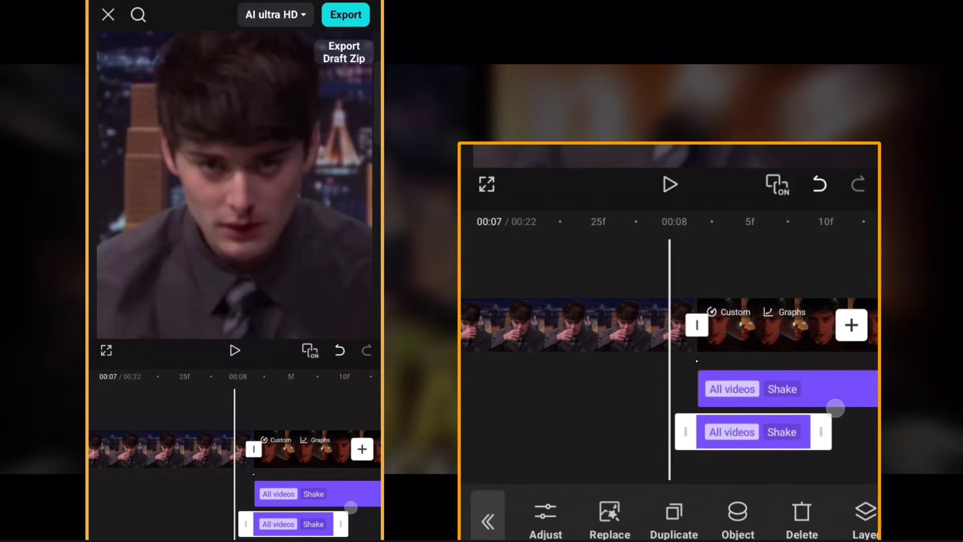
click(752, 430)
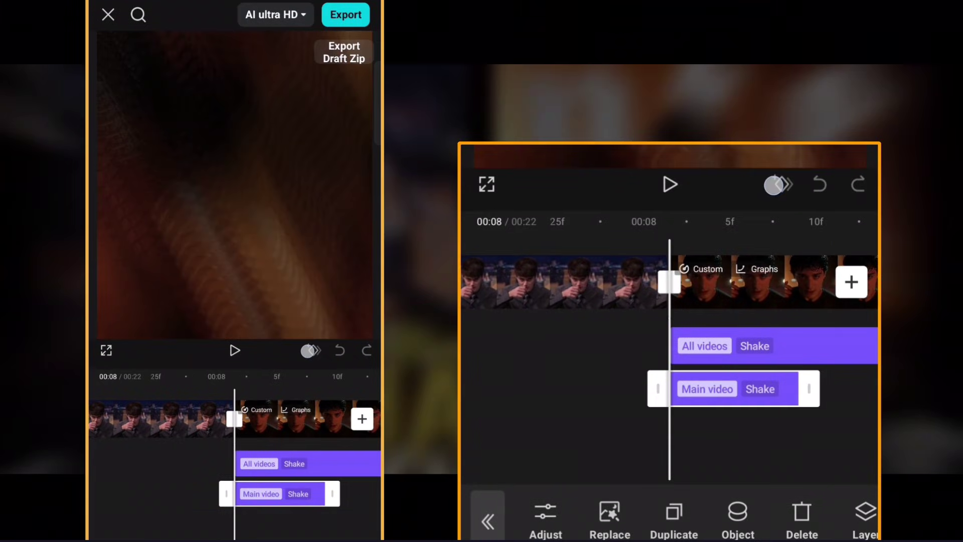
click(545, 516)
drag(778, 440, 781, 439)
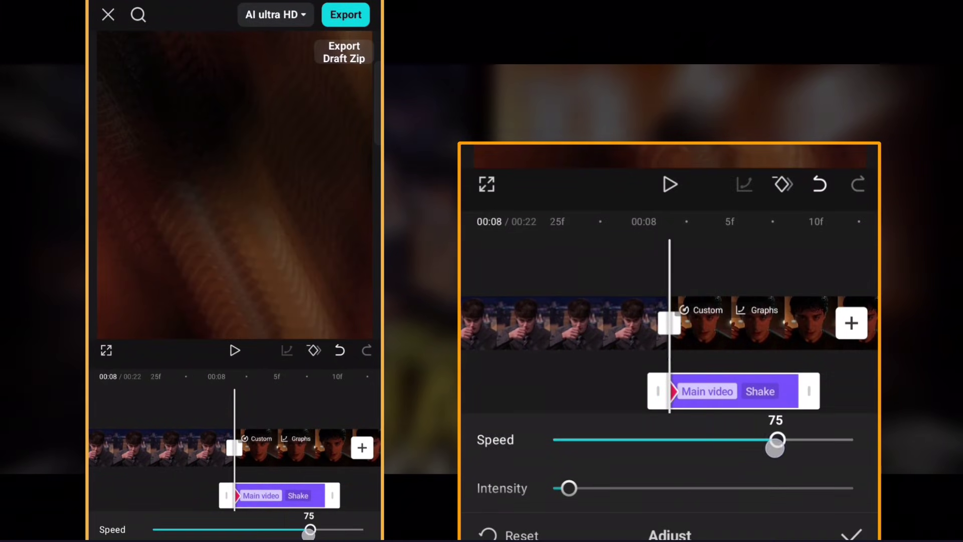
drag(608, 501, 658, 518)
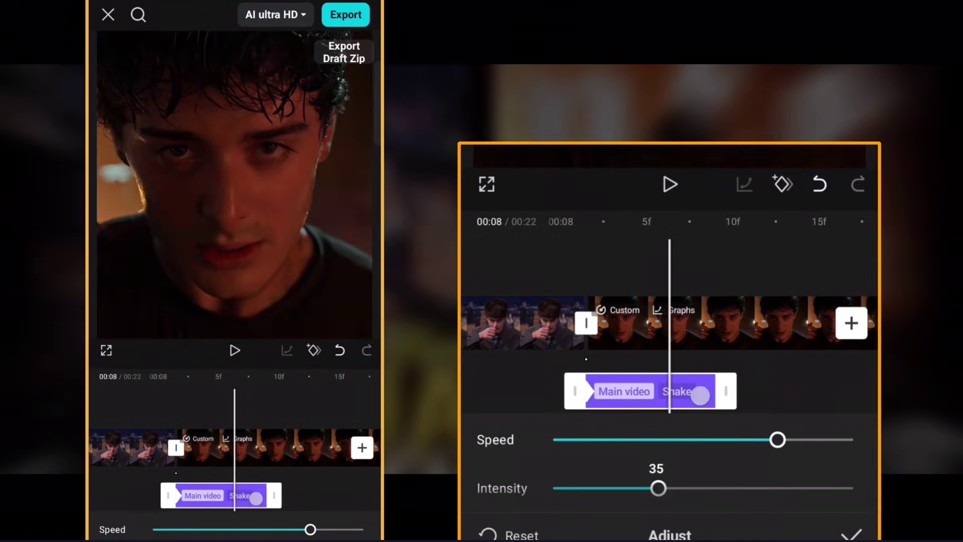
click(771, 184)
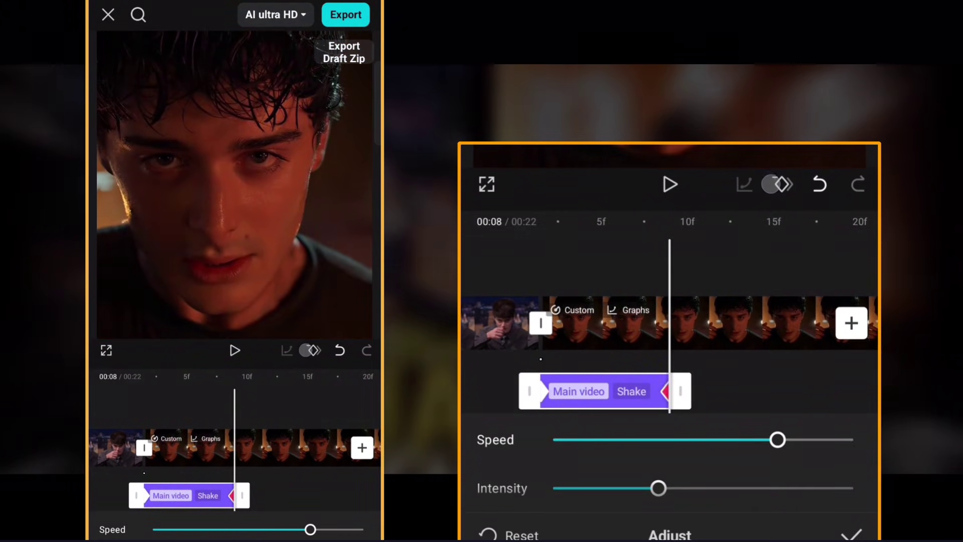
drag(743, 440, 518, 485)
click(852, 534)
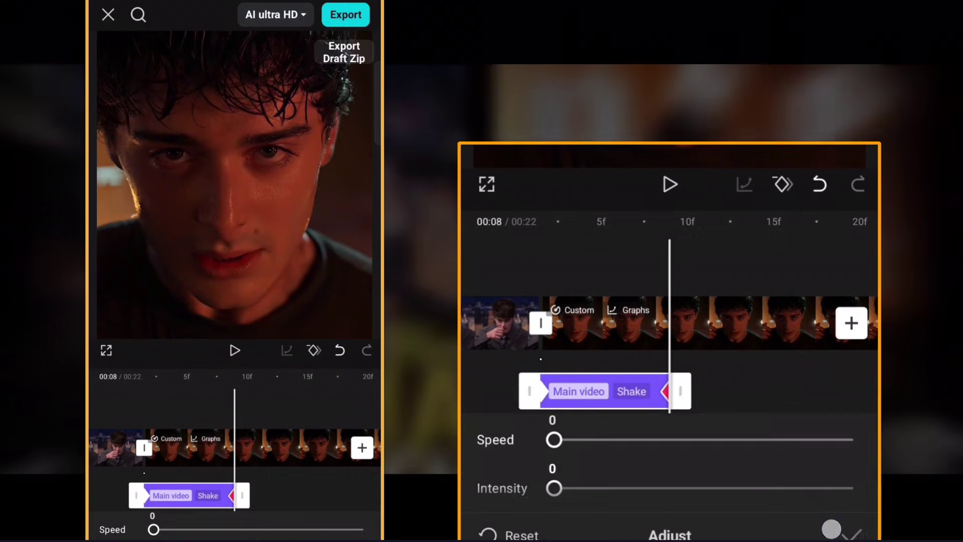
- Put the playhead at the 00:08 cut and bring up the video effects list
mouse_move(752, 428)
mouse_down()
mouse_move(803, 434)
mouse_move(812, 451)
mouse_up()
click(795, 445)
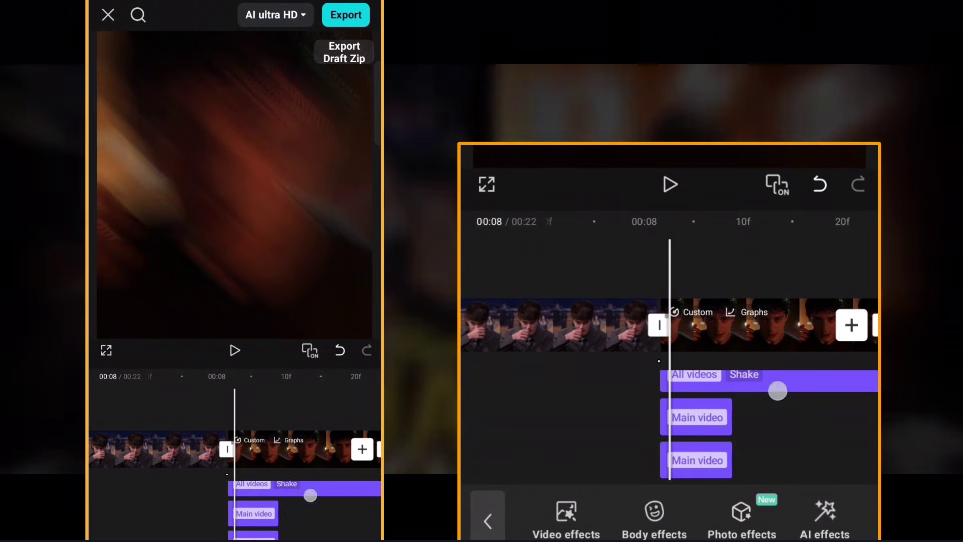
drag(777, 391, 800, 434)
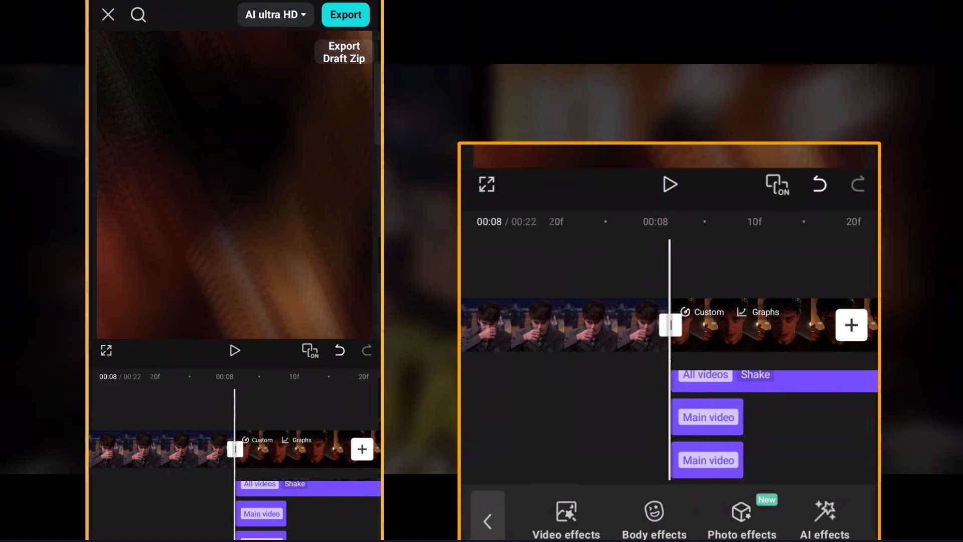
click(569, 520)
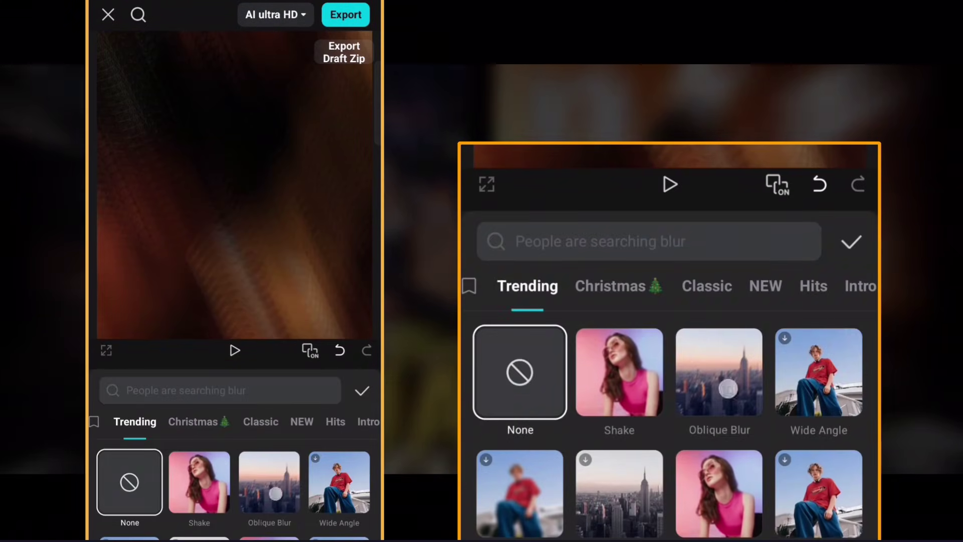
- Add an Oblique Blur effect and apply it to all videos
click(728, 388)
click(851, 243)
scroll(523, 422, down, 3)
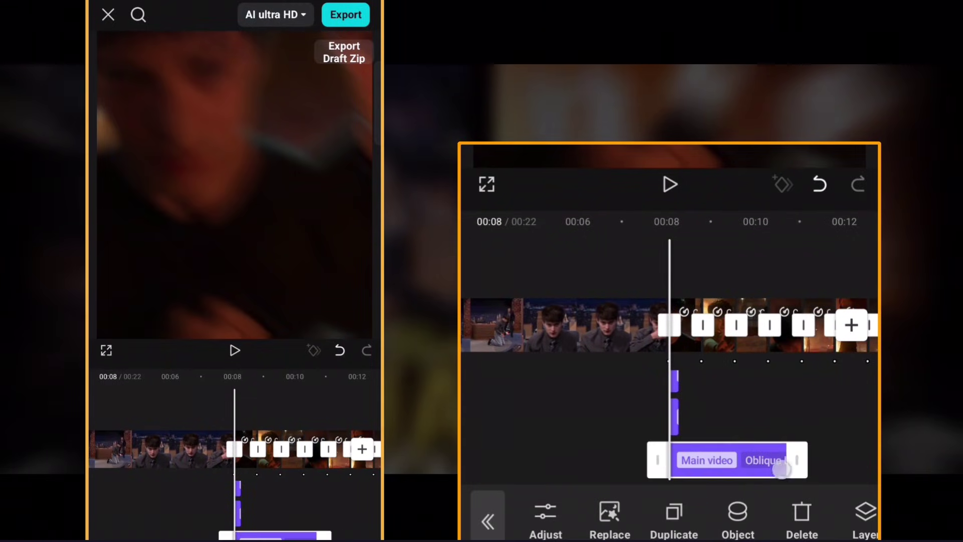
scroll(678, 432, up, 5)
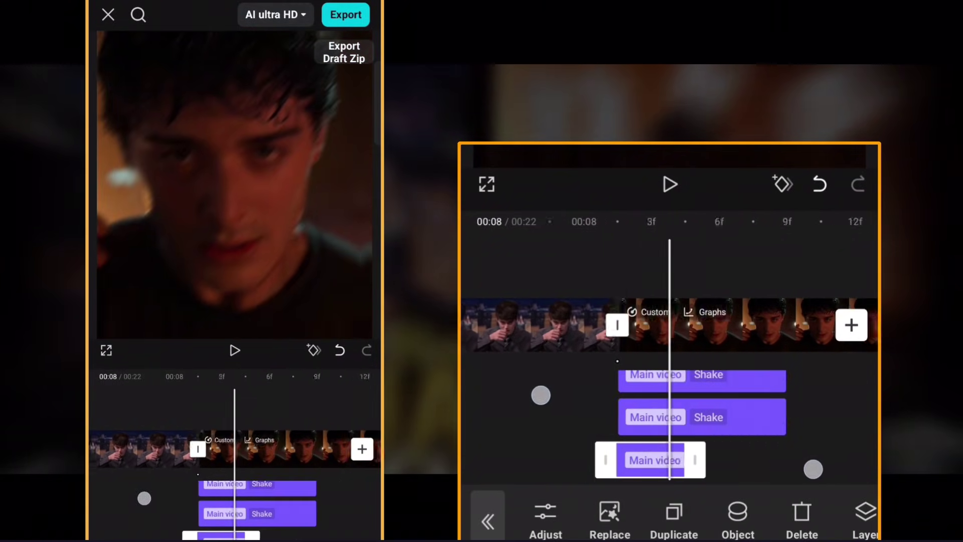
scroll(814, 469, up, 2)
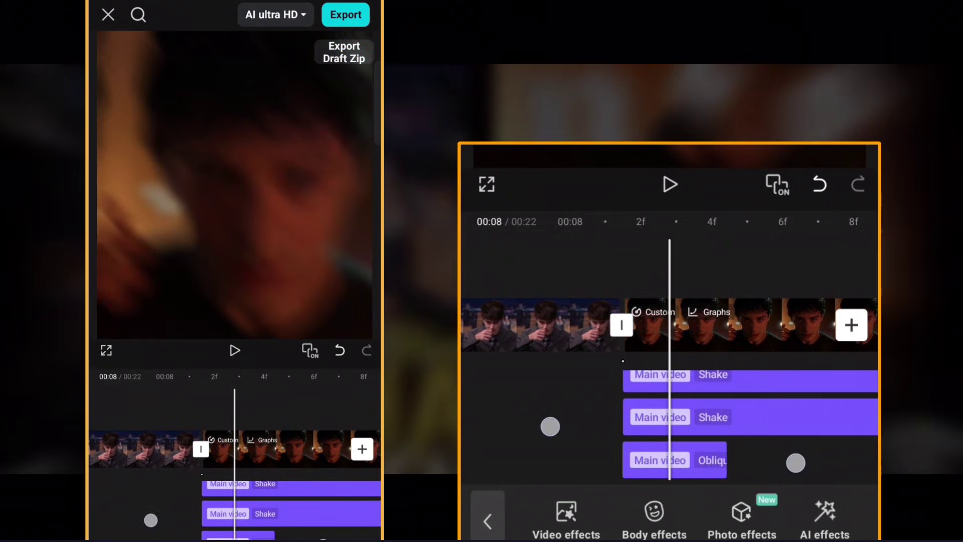
click(722, 460)
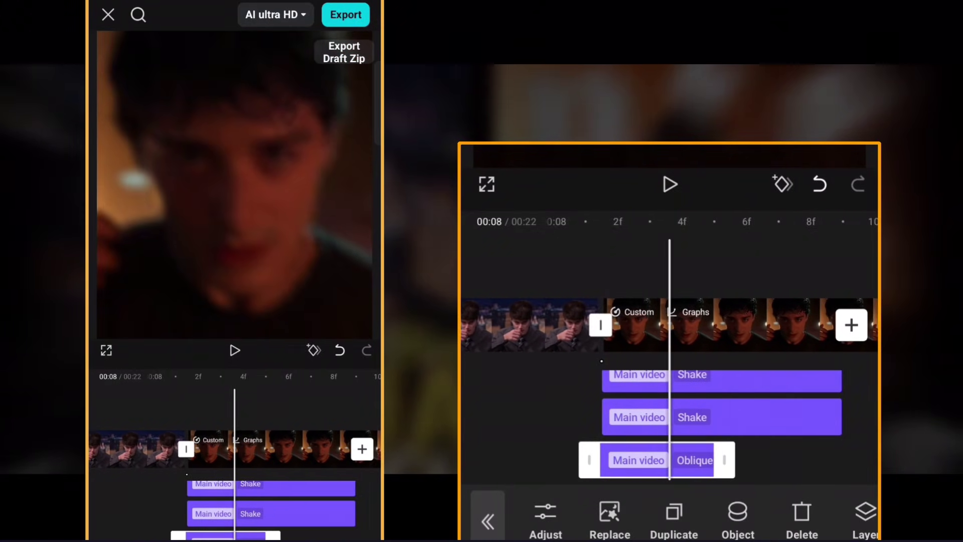
click(738, 522)
click(508, 419)
click(852, 533)
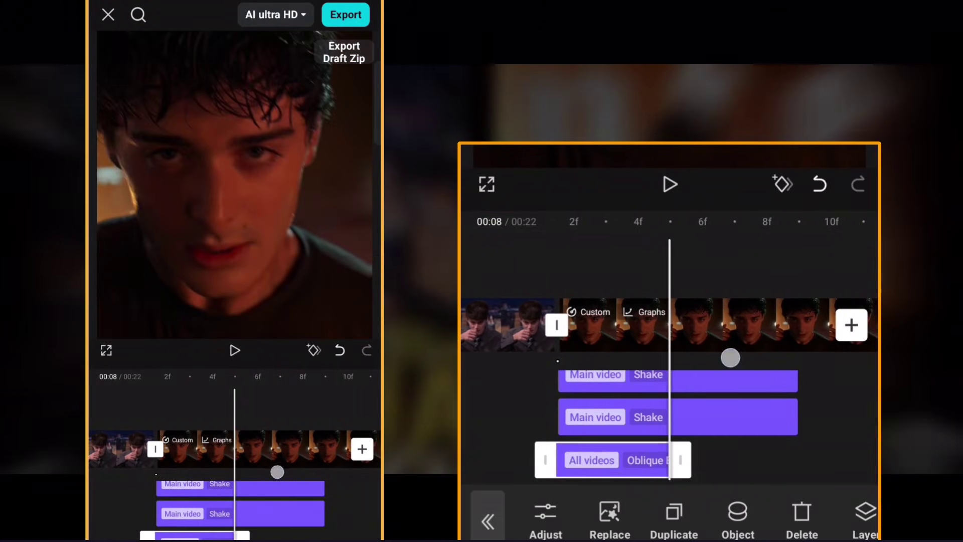
- Set the Oblique Blur rotation to 50
click(546, 517)
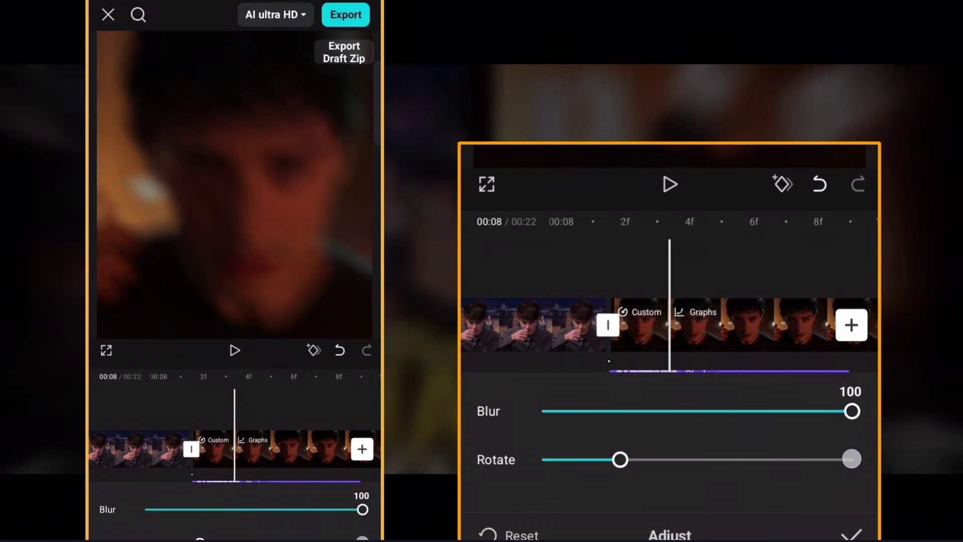
click(620, 458)
drag(684, 494, 694, 501)
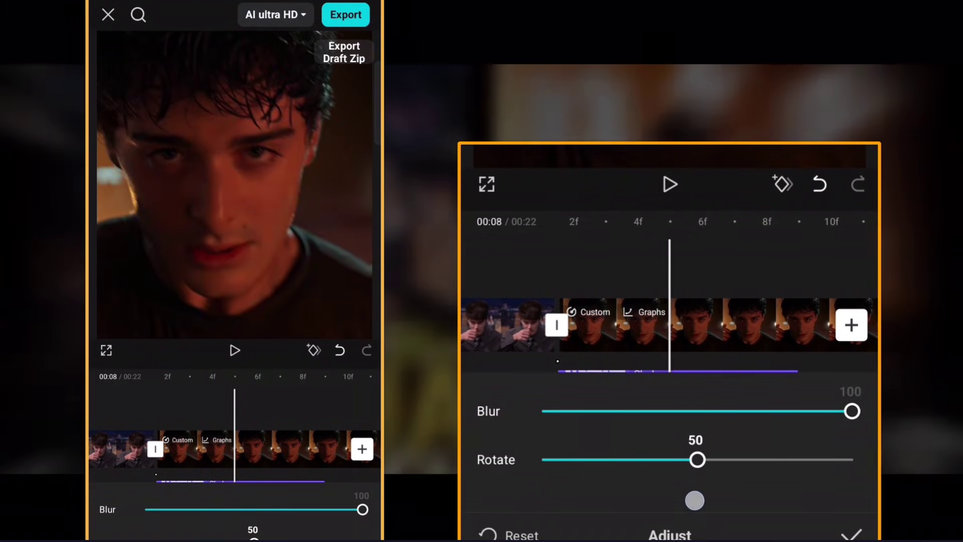
click(853, 532)
drag(748, 404, 810, 404)
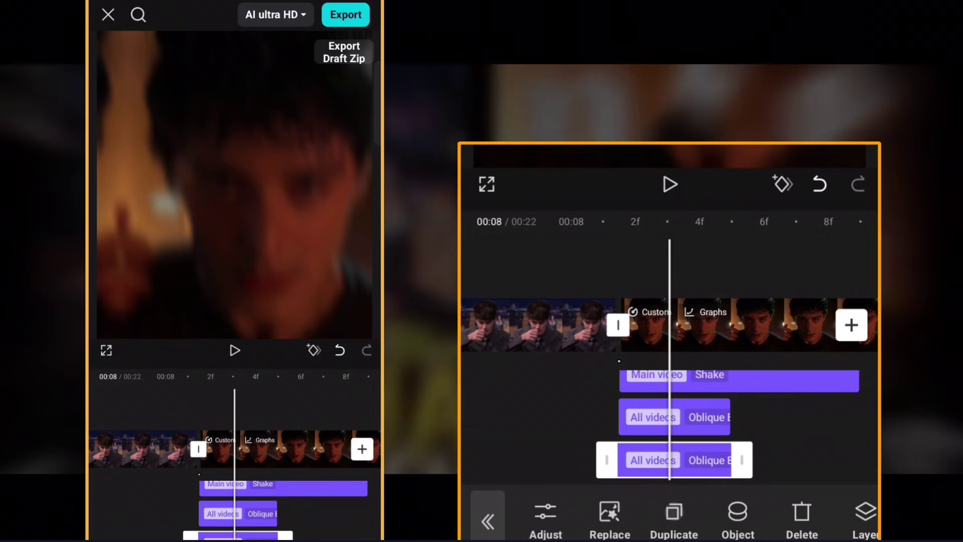
click(794, 435)
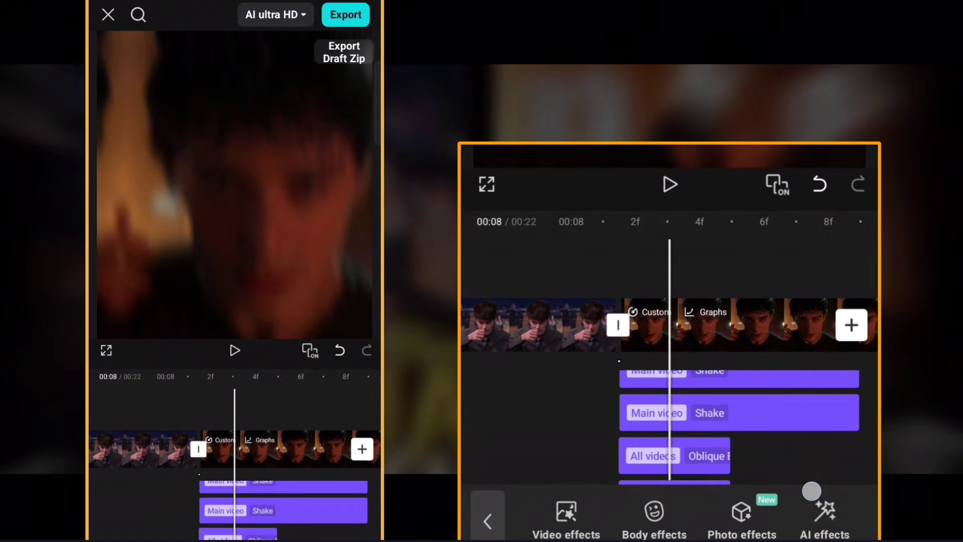
- Move the third Oblique Blur clip later onto the second row and set its rotation to 100
drag(816, 383, 817, 530)
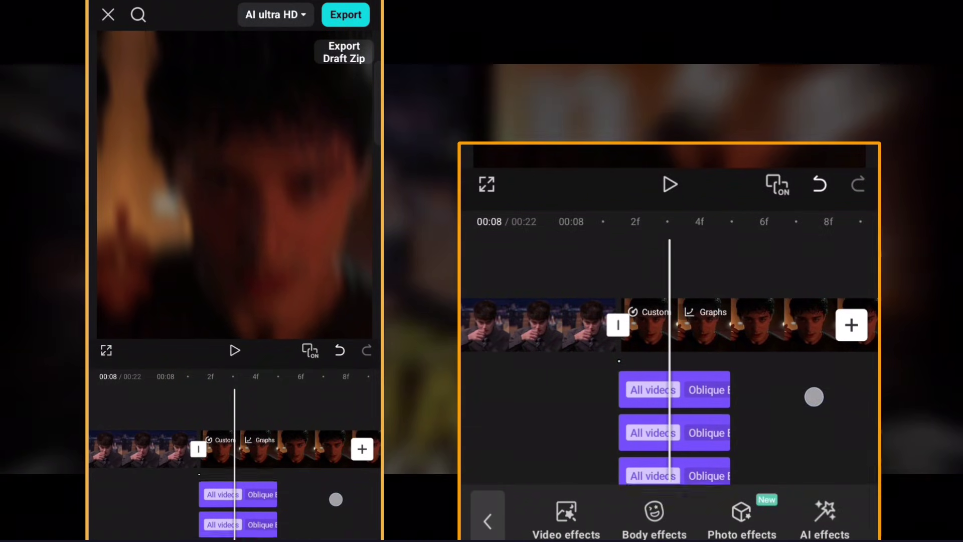
click(705, 458)
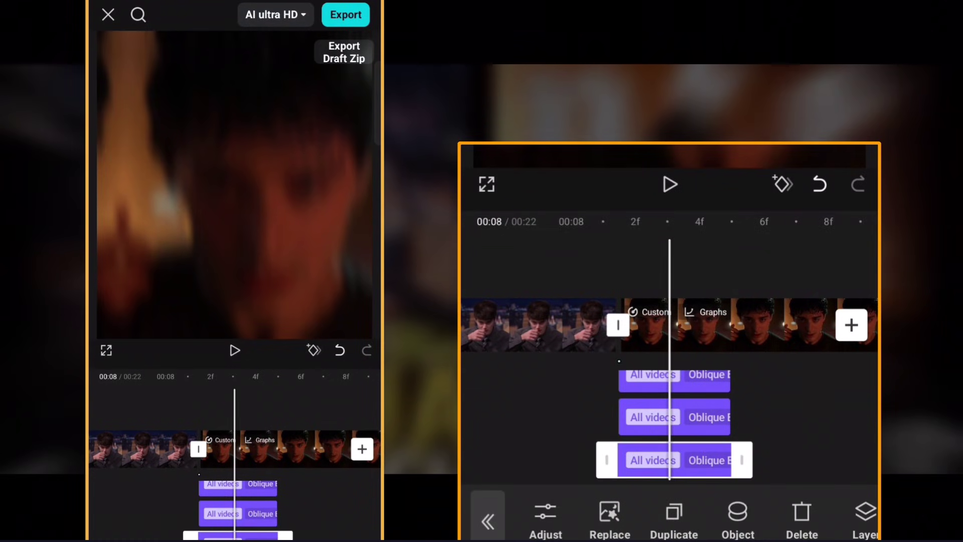
drag(705, 462, 787, 385)
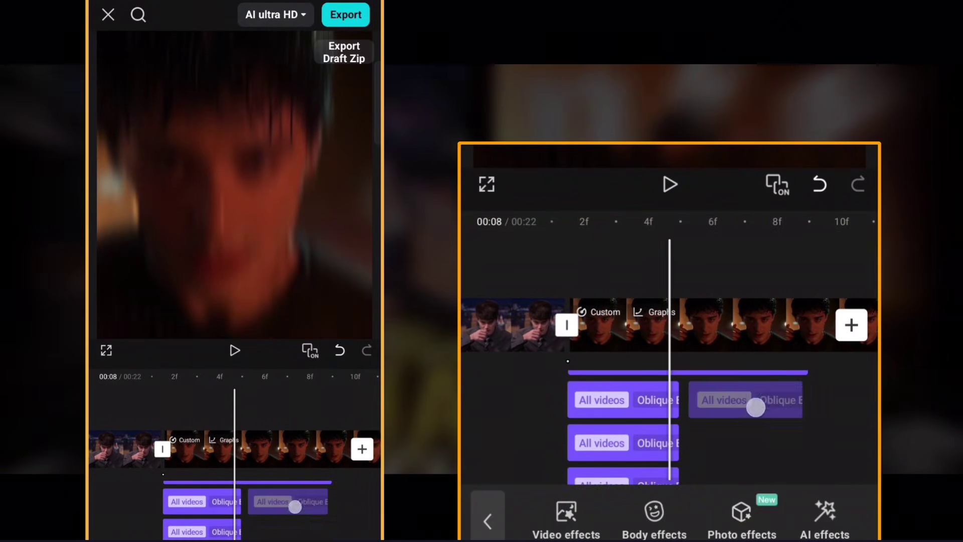
drag(767, 423, 712, 427)
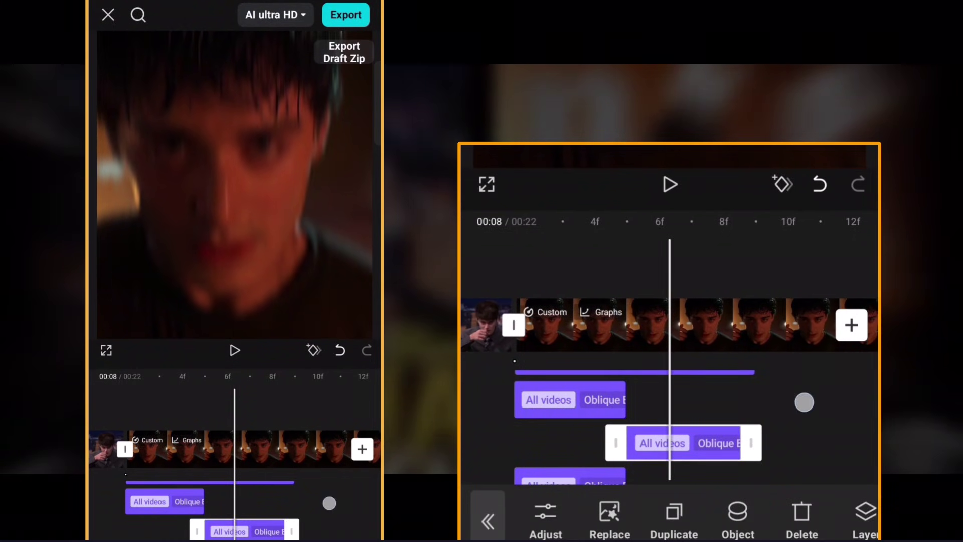
drag(804, 402, 793, 400)
click(562, 519)
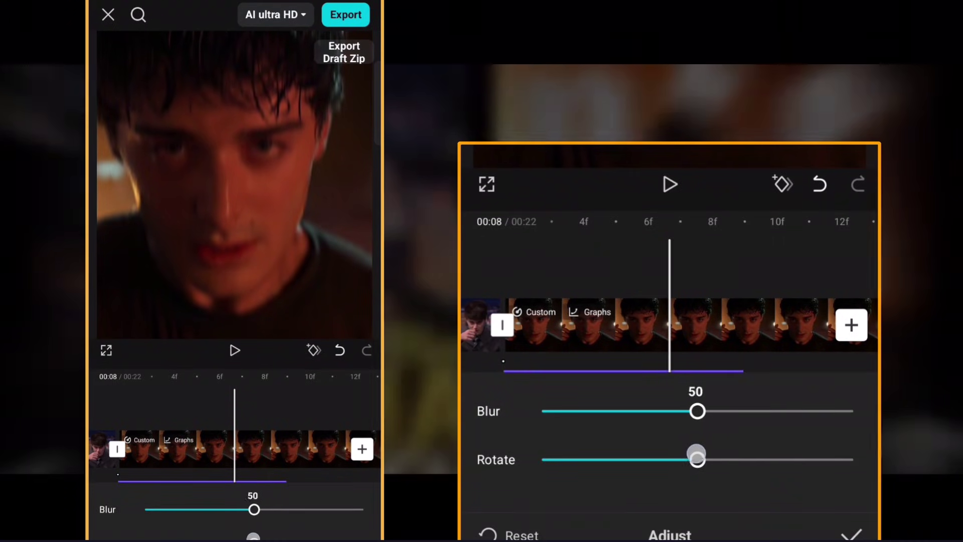
click(705, 445)
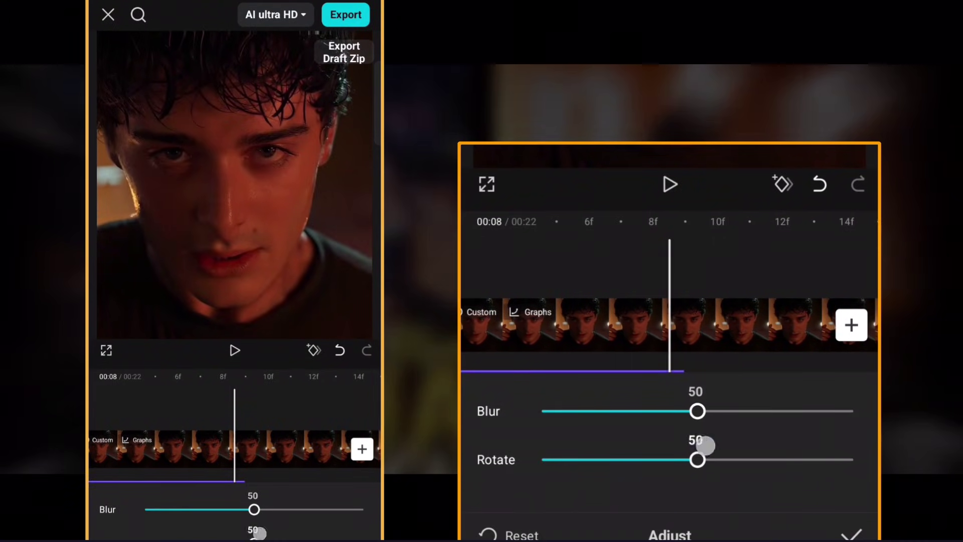
drag(705, 445, 853, 459)
click(851, 535)
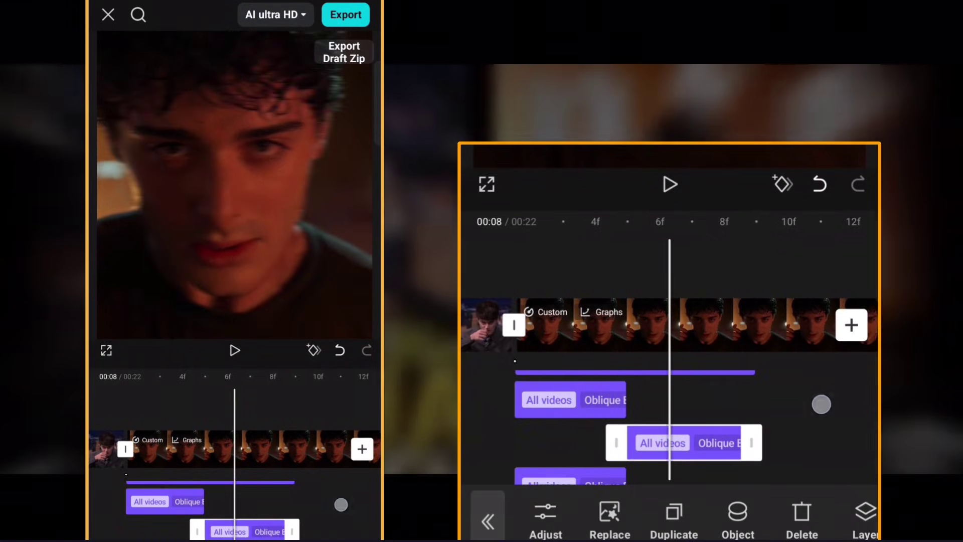
- Scrub through the cut to preview the blur, then park the playhead at 00:08
click(816, 432)
scroll(716, 430, down, 3)
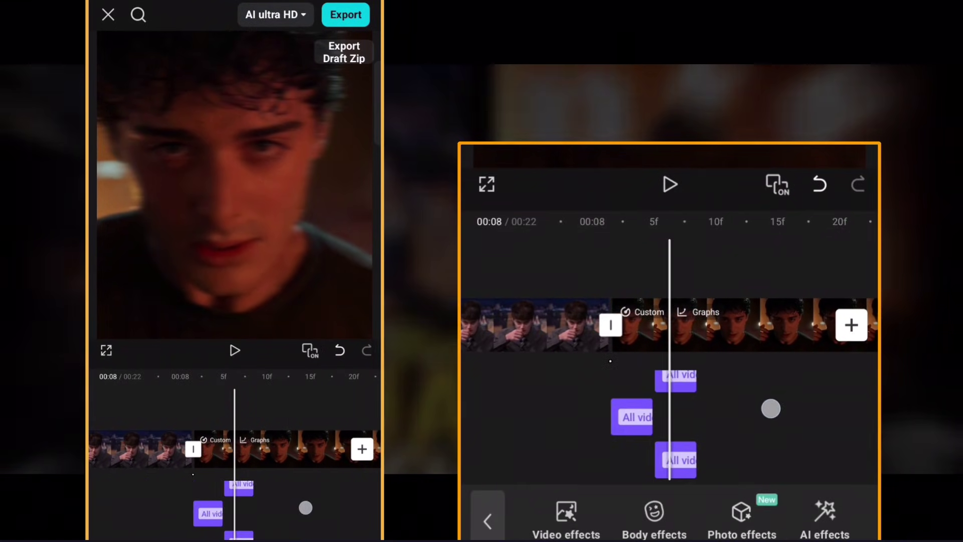
scroll(666, 420, down, 2)
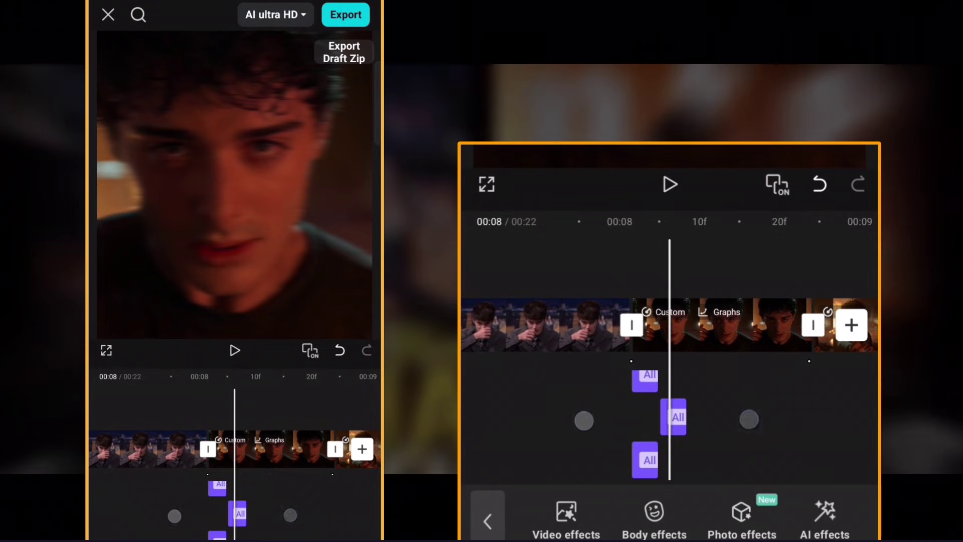
scroll(673, 430, down, 3)
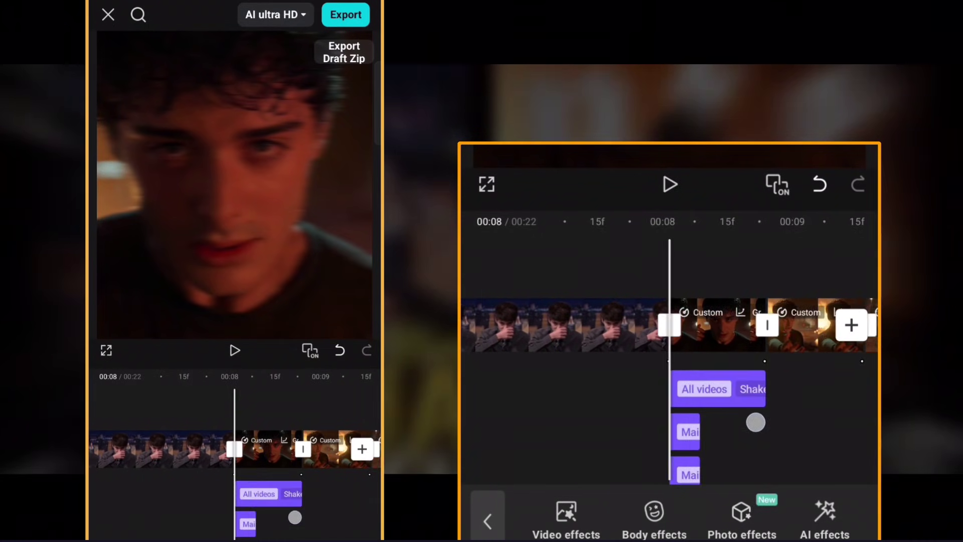
drag(739, 434, 754, 452)
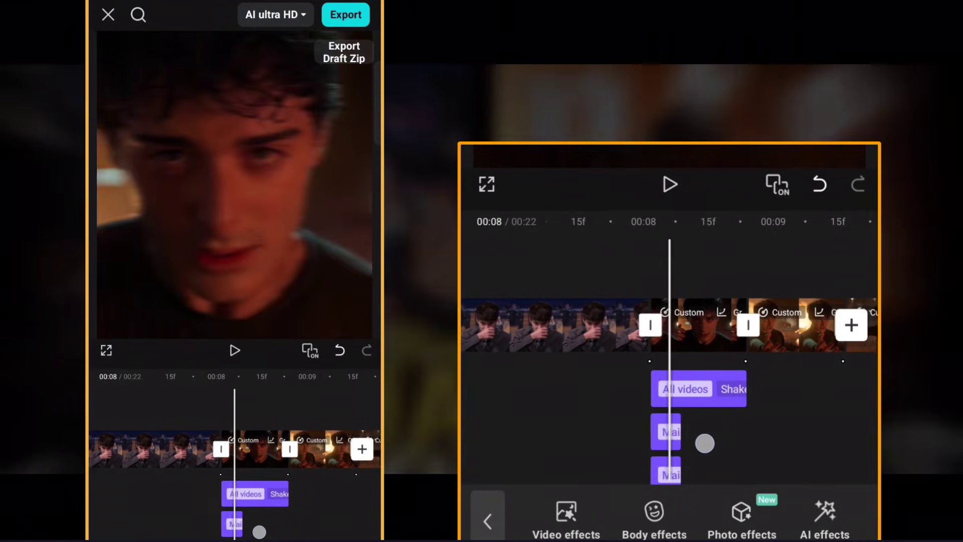
drag(754, 452, 759, 449)
click(793, 438)
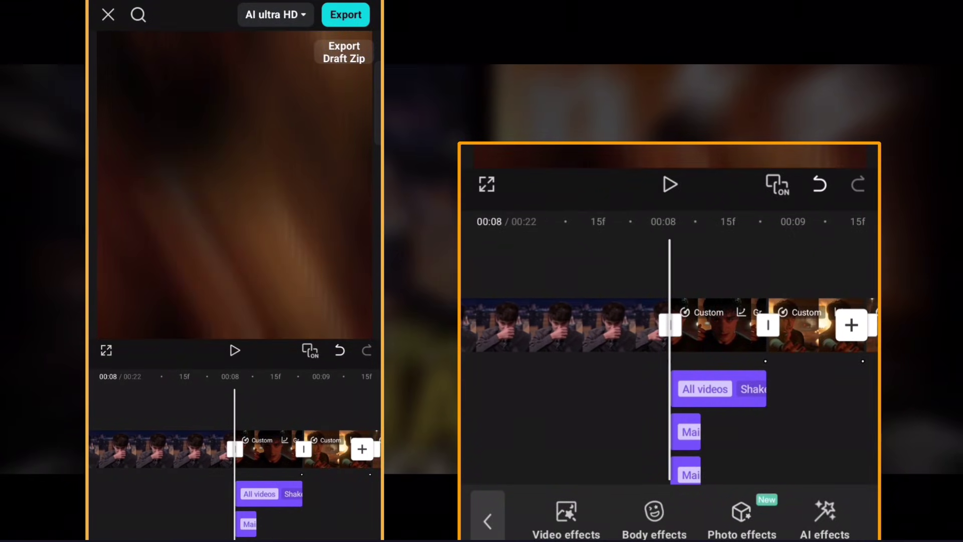
click(487, 521)
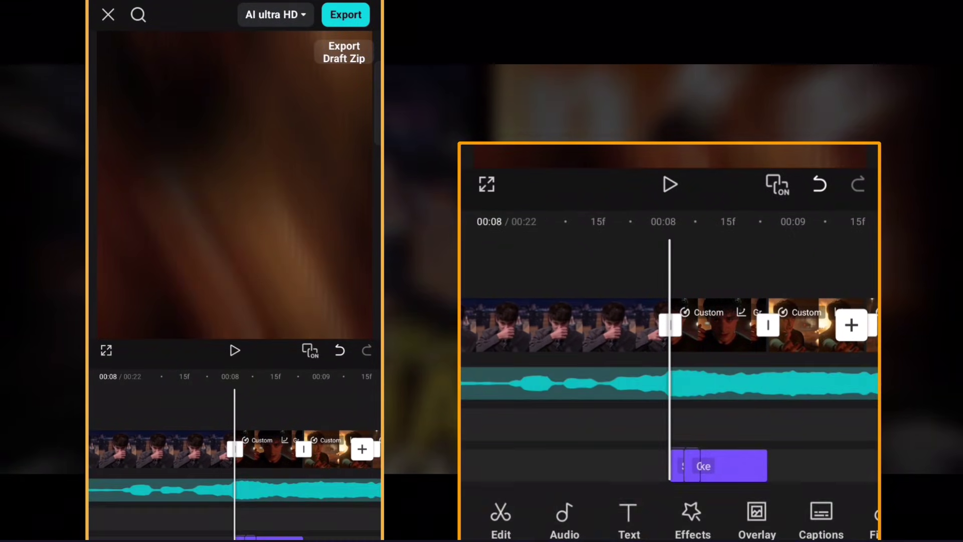
- Add the white image as an overlay enlarged to fill the frame
click(756, 517)
click(683, 513)
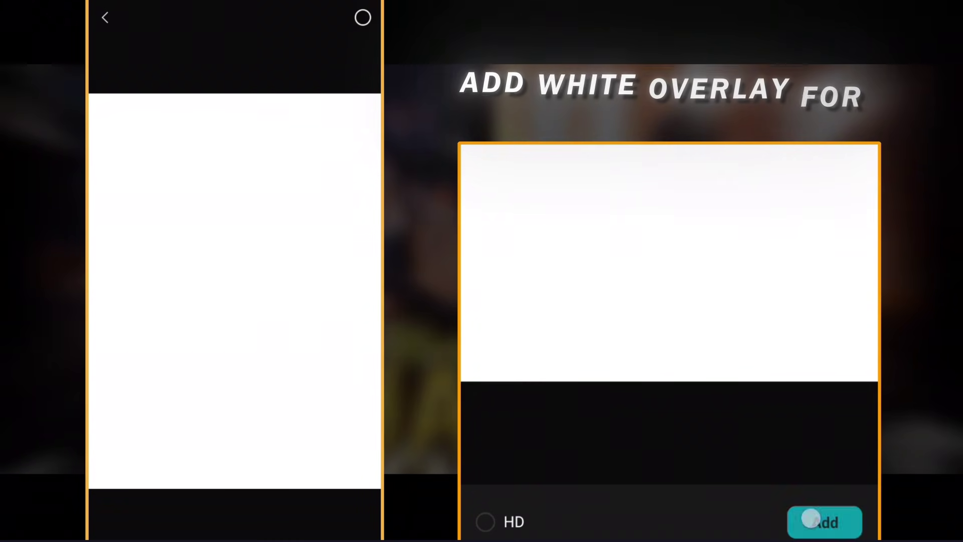
click(810, 518)
drag(291, 301, 306, 319)
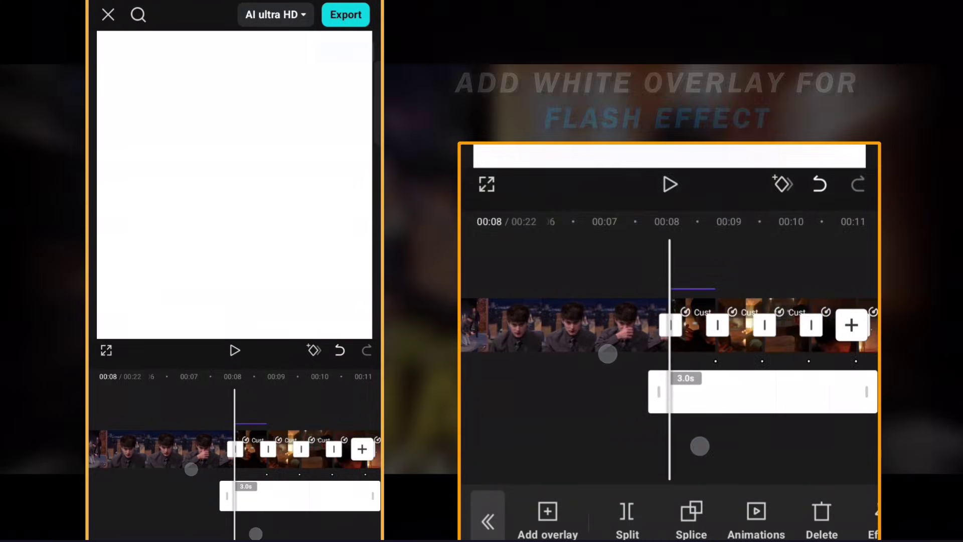
- Trim the white overlay to 0.3 seconds over the 00:08 cut
drag(699, 441, 712, 442)
click(692, 452)
drag(767, 419, 805, 426)
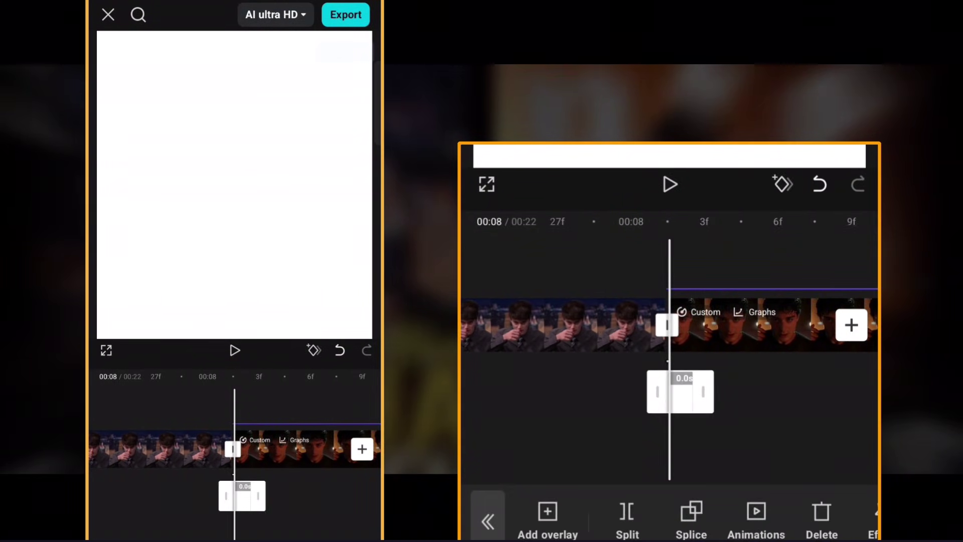
mouse_move(705, 396)
mouse_down()
mouse_move(763, 428)
mouse_move(701, 453)
mouse_up()
drag(566, 456, 793, 439)
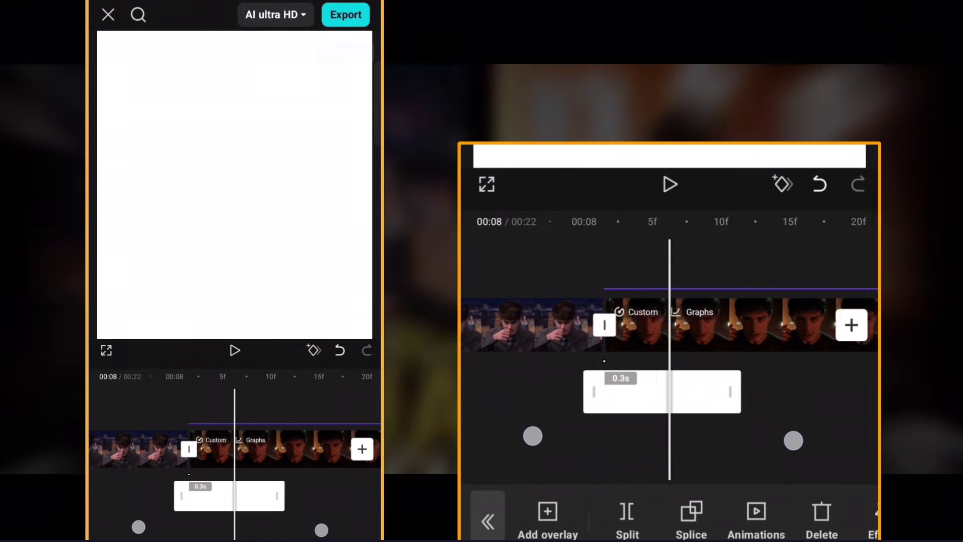
- Set the white overlay's blend mode to Overlay
click(692, 512)
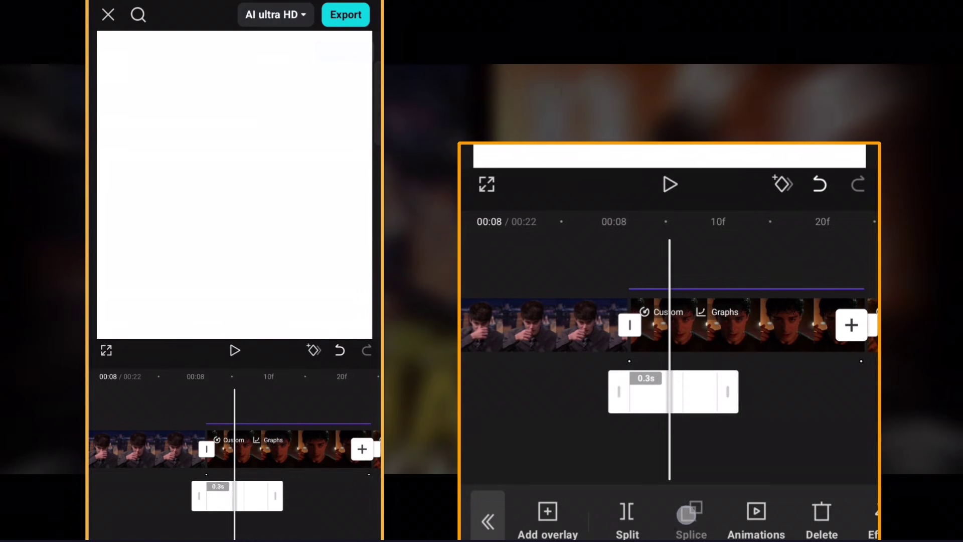
click(696, 413)
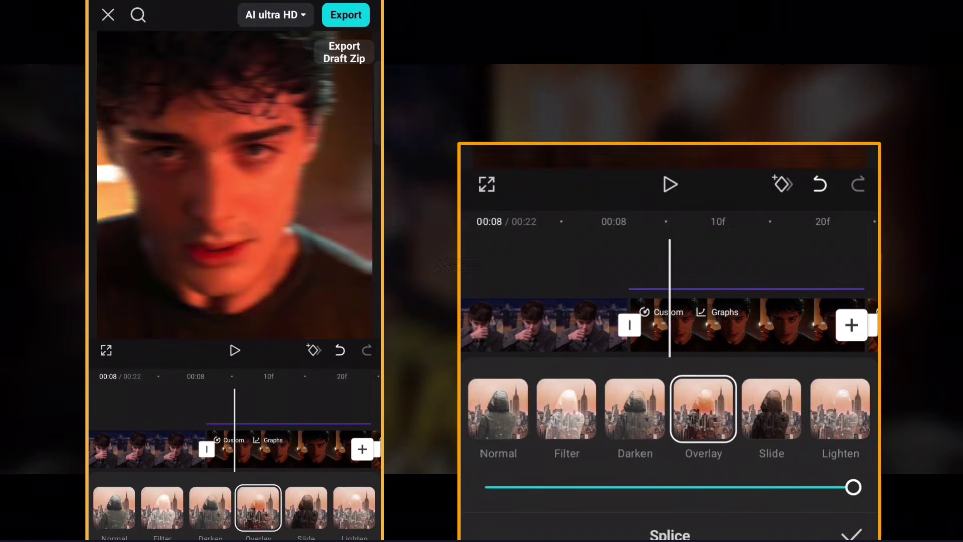
click(851, 535)
- Give the overlay a Fade Out exit animation and play back the flash
click(760, 504)
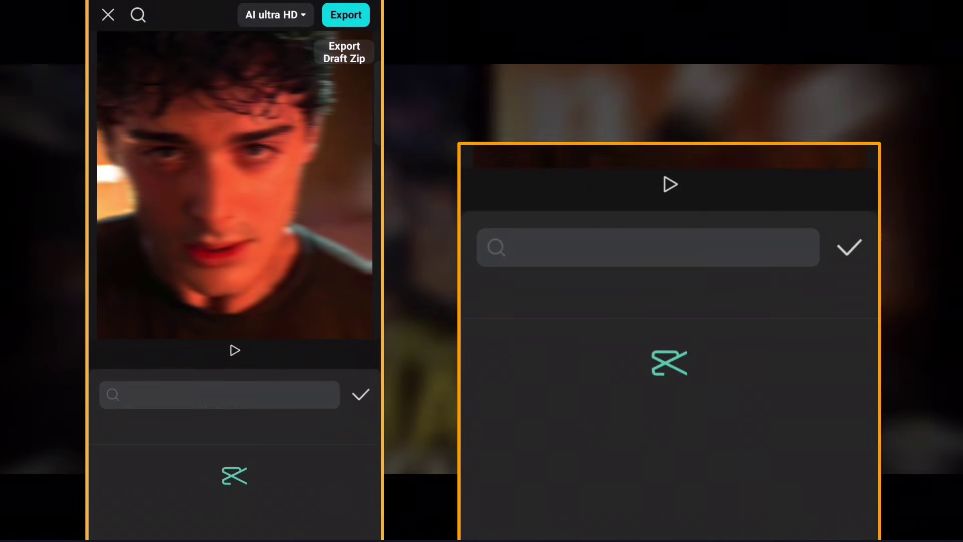
click(527, 294)
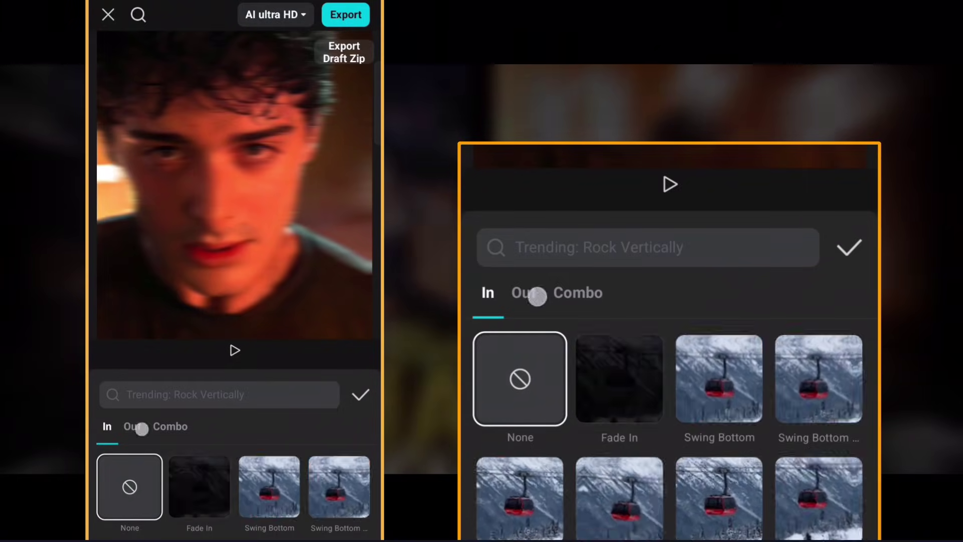
drag(717, 432, 716, 333)
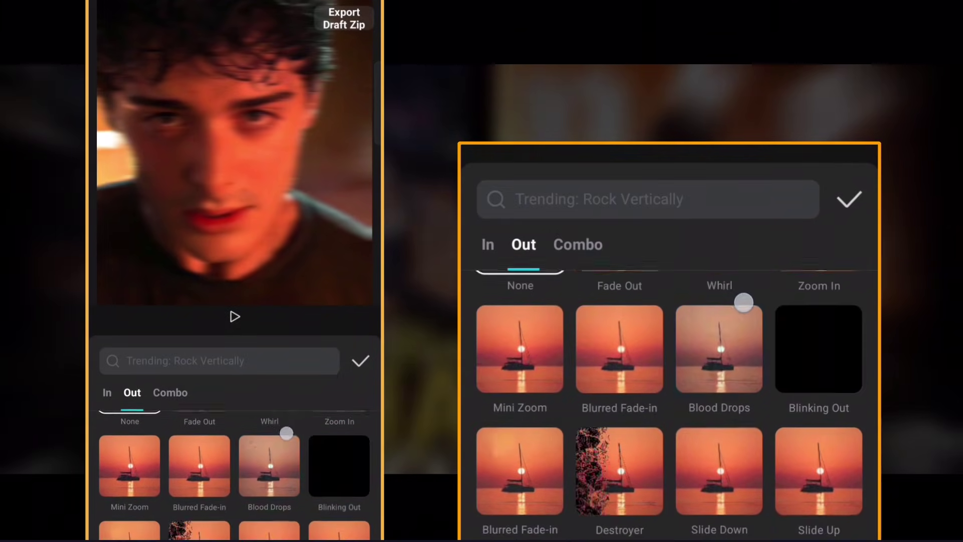
drag(744, 301, 738, 413)
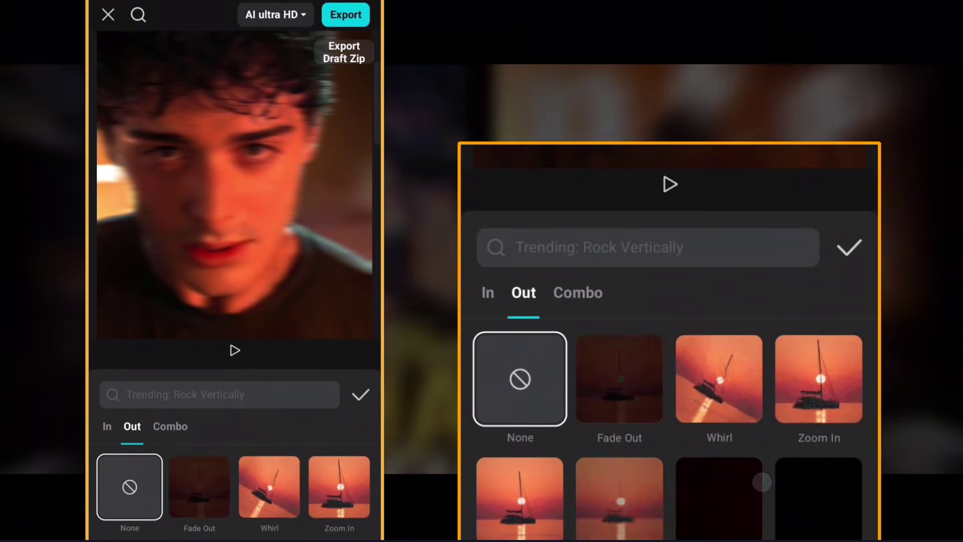
click(620, 379)
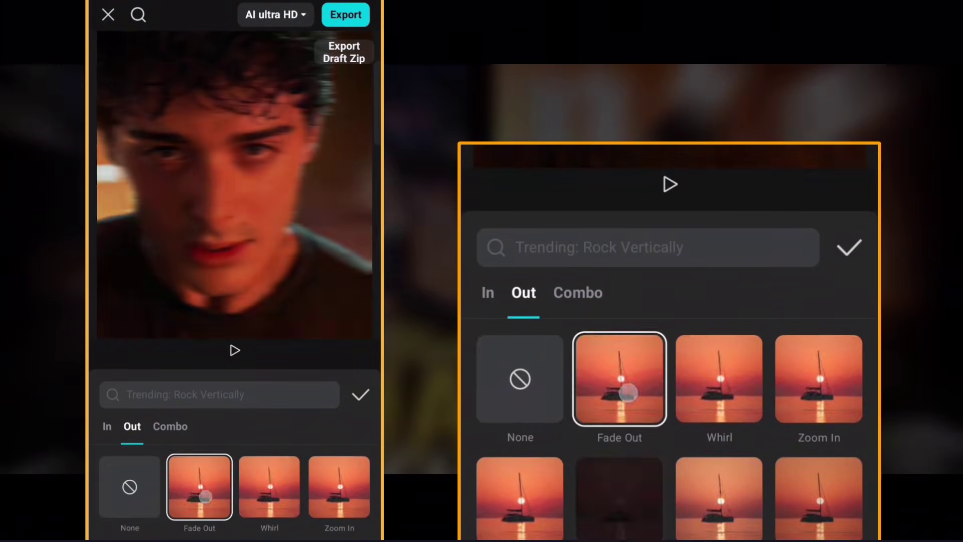
click(849, 247)
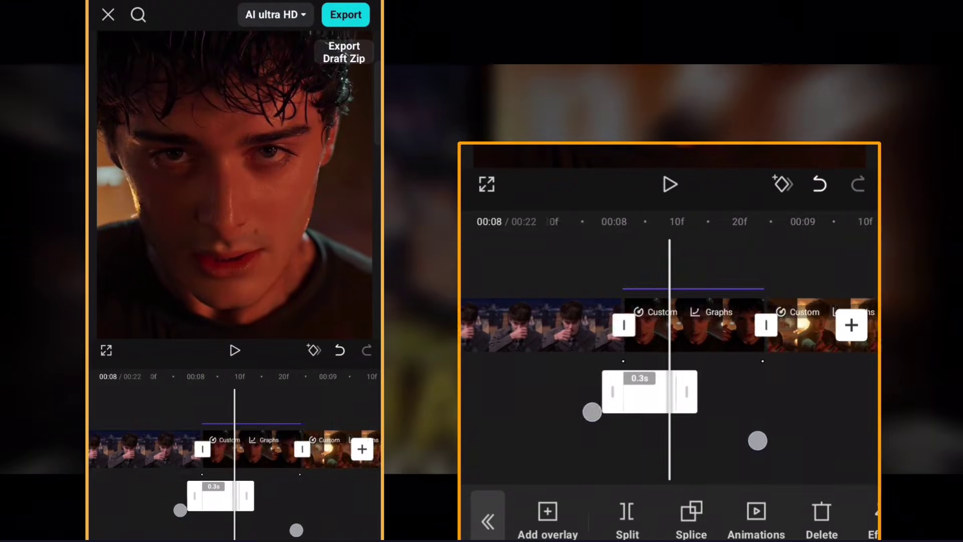
click(789, 429)
click(670, 184)
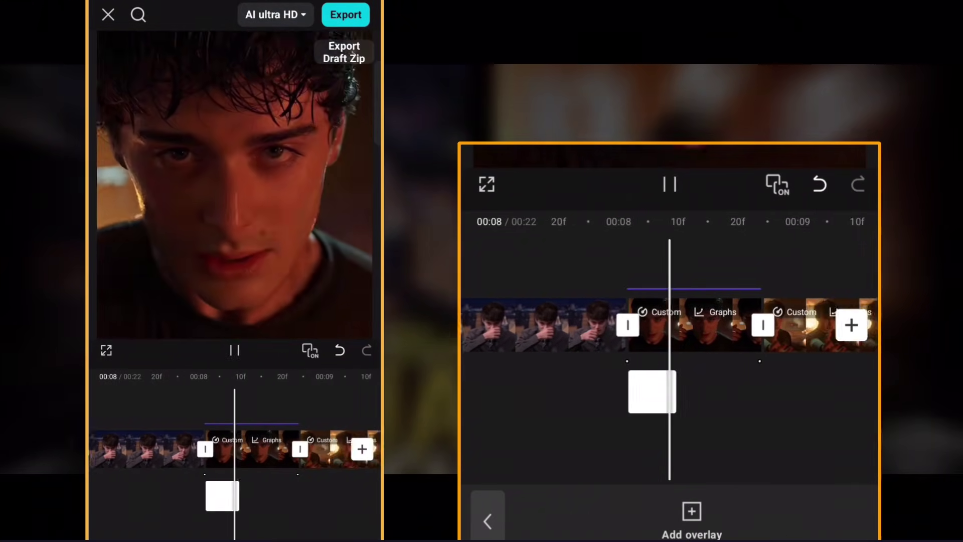
- Pause playback and add the Black Flash 2 video effect
drag(715, 374, 757, 375)
click(737, 326)
click(787, 428)
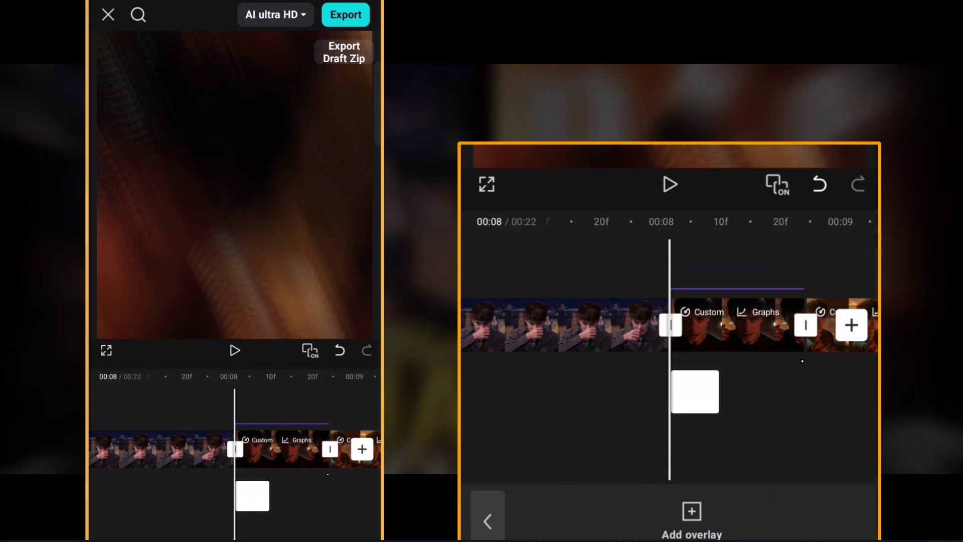
click(487, 521)
click(693, 513)
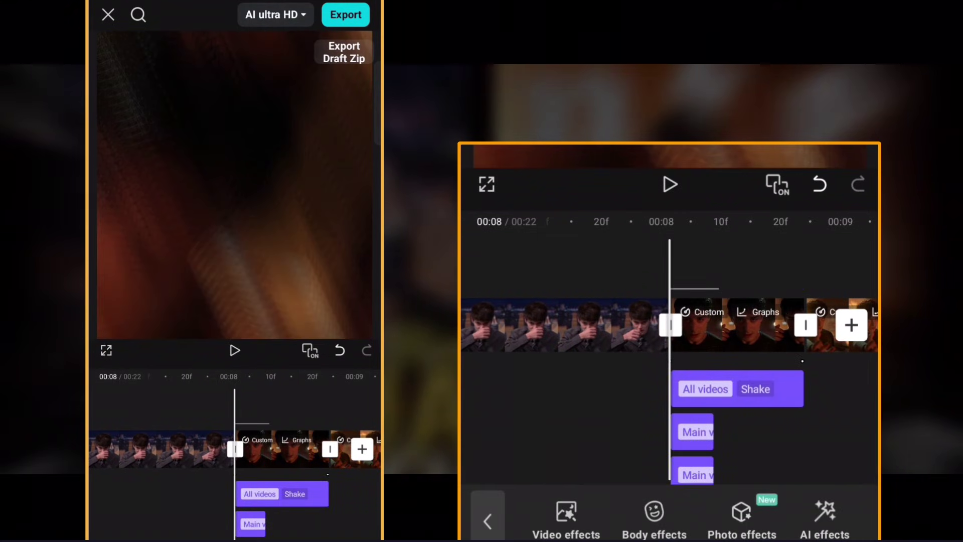
click(582, 507)
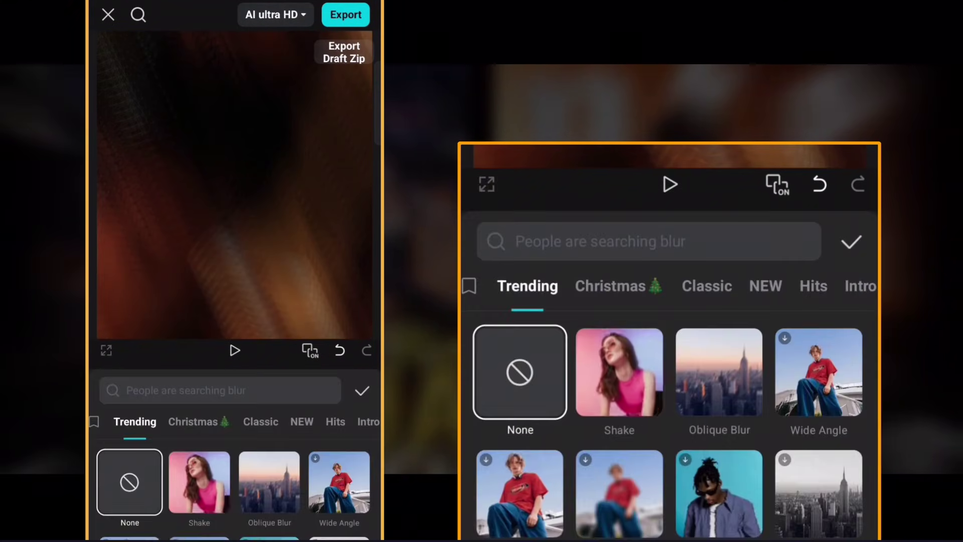
scroll(764, 365, down, 5)
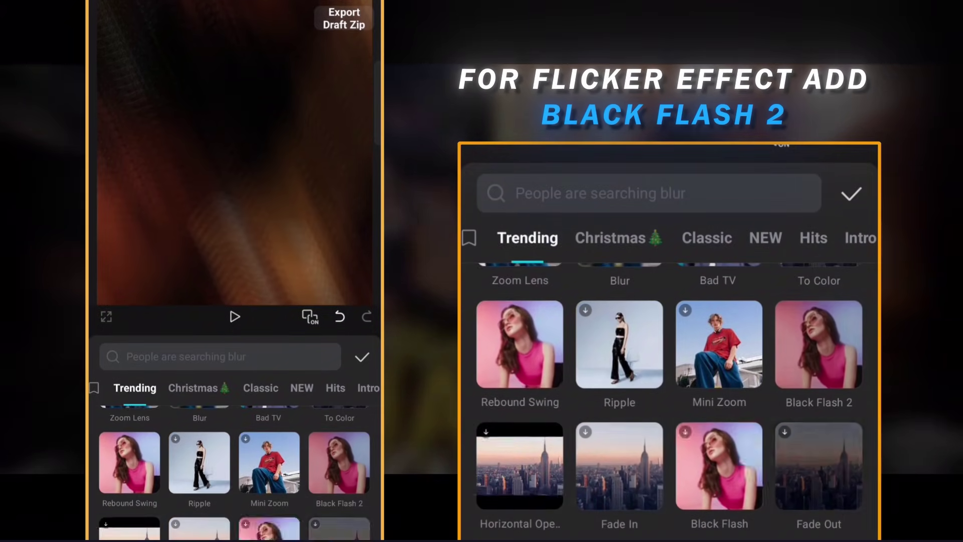
click(819, 344)
click(851, 194)
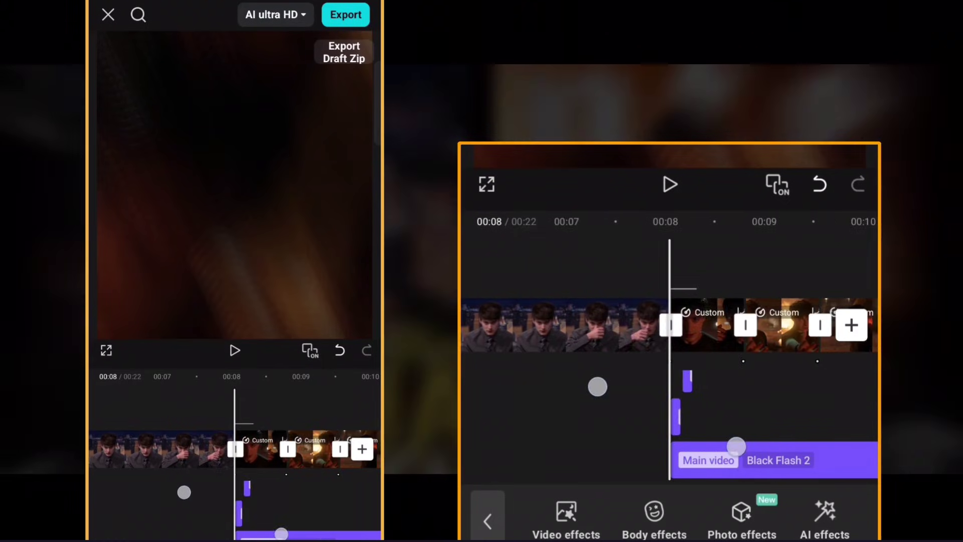
- Align the Black Flash 2 effect to start at the 00:08 cut
drag(597, 387, 591, 401)
scroll(650, 436, down, 3)
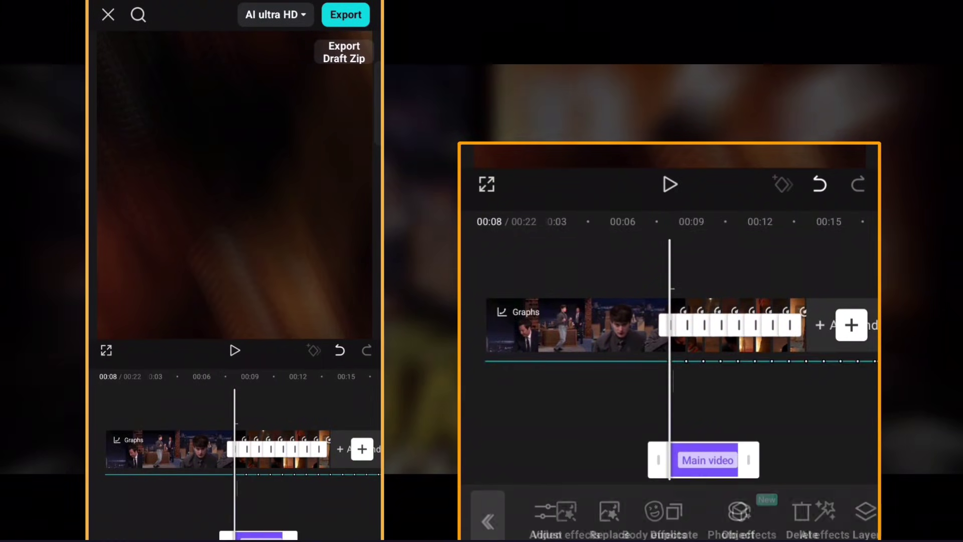
scroll(670, 326, up, 3)
drag(802, 326, 576, 326)
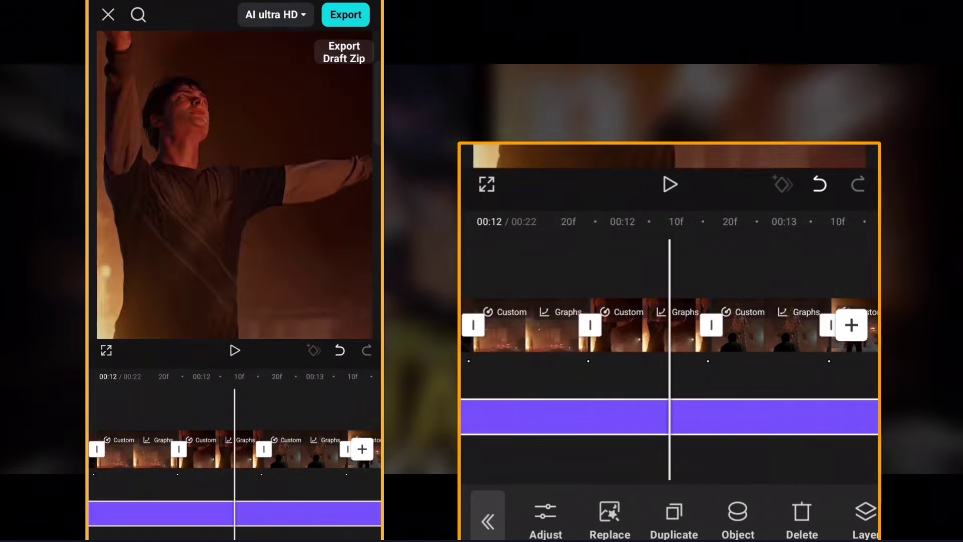
mouse_move(712, 416)
mouse_down()
mouse_move(796, 403)
mouse_move(777, 478)
mouse_up()
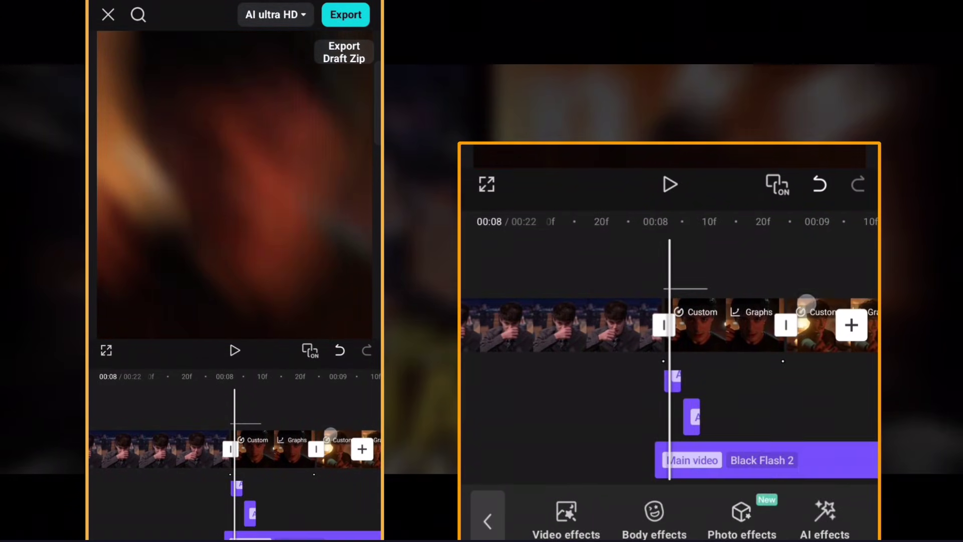
- Set the Black Flash 2 Size and Twist to 0
drag(786, 408, 770, 410)
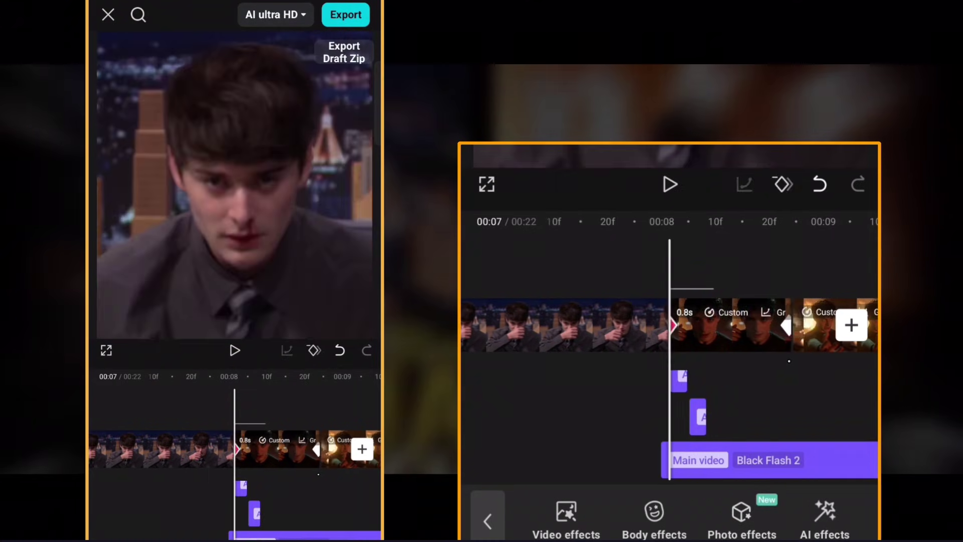
click(547, 517)
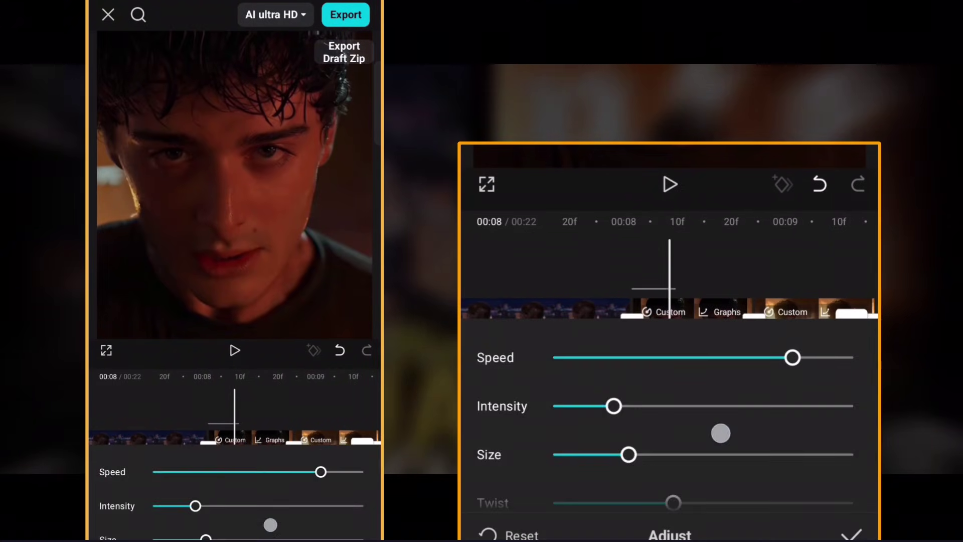
drag(721, 433, 737, 367)
drag(559, 438, 518, 448)
drag(673, 481, 541, 501)
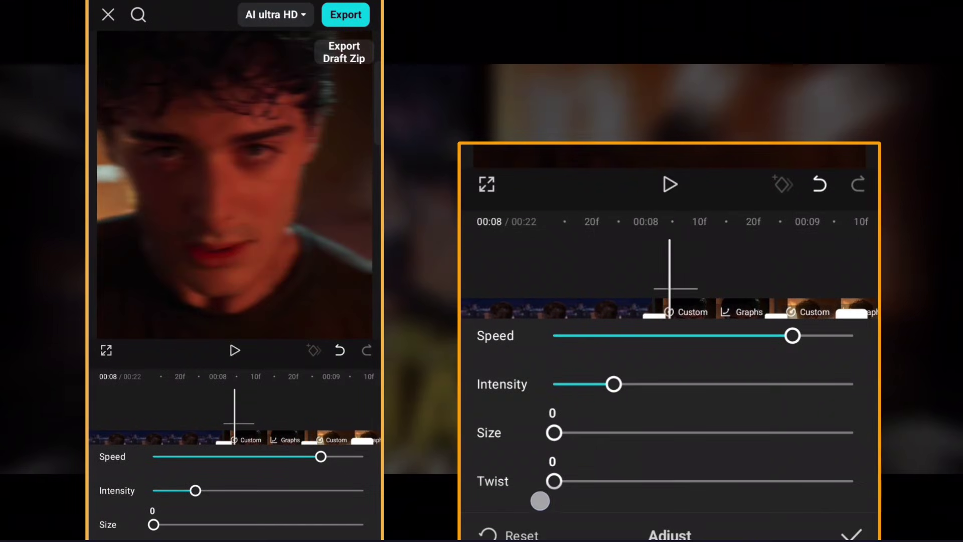
drag(774, 436, 775, 458)
- Set the Black Flash 2 Speed to 65 and Intensity to 30, and confirm
click(808, 291)
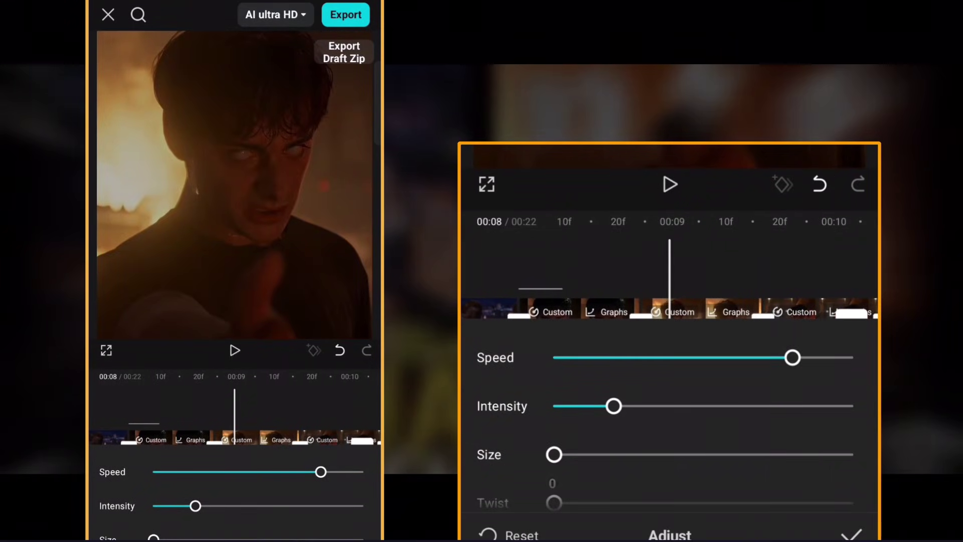
drag(789, 349, 745, 389)
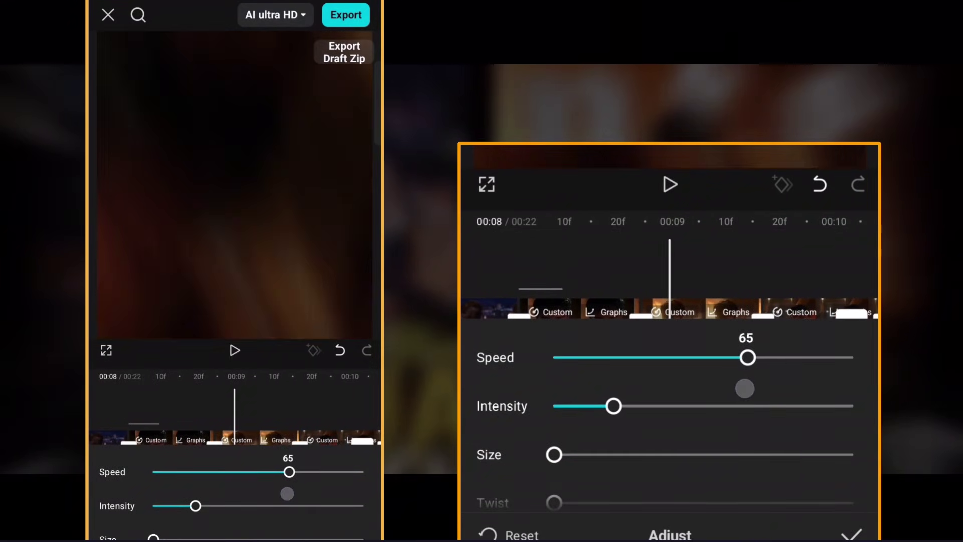
mouse_move(614, 406)
mouse_down()
mouse_move(642, 434)
mouse_move(681, 408)
mouse_move(643, 432)
mouse_up()
click(851, 530)
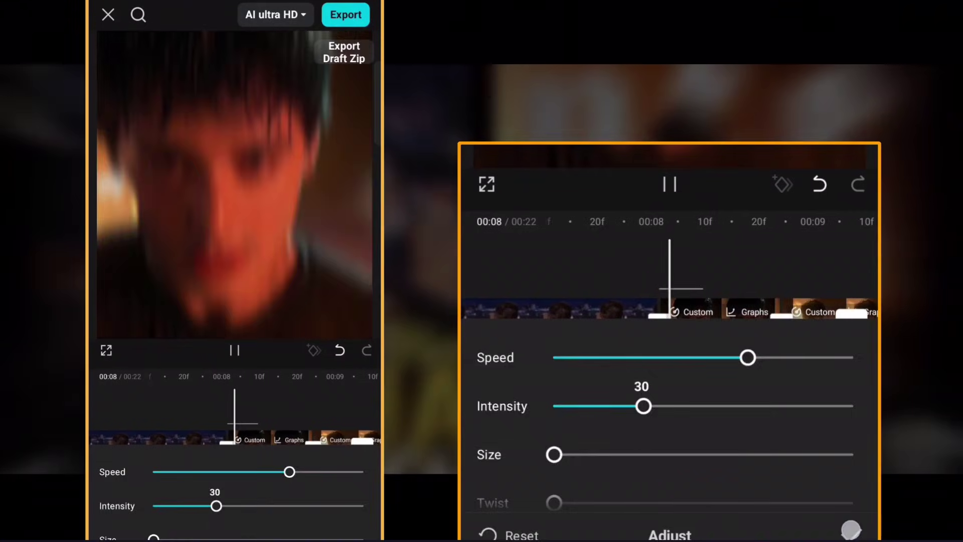
scroll(681, 404, down, 3)
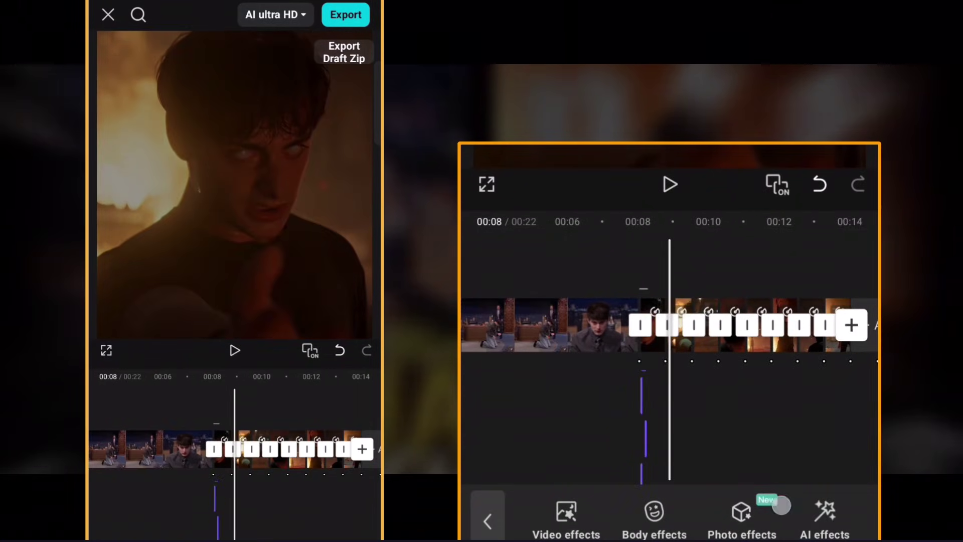
- Scrub the timeline around the later cuts to check the repeated effect stacks
scroll(793, 414, left, 3)
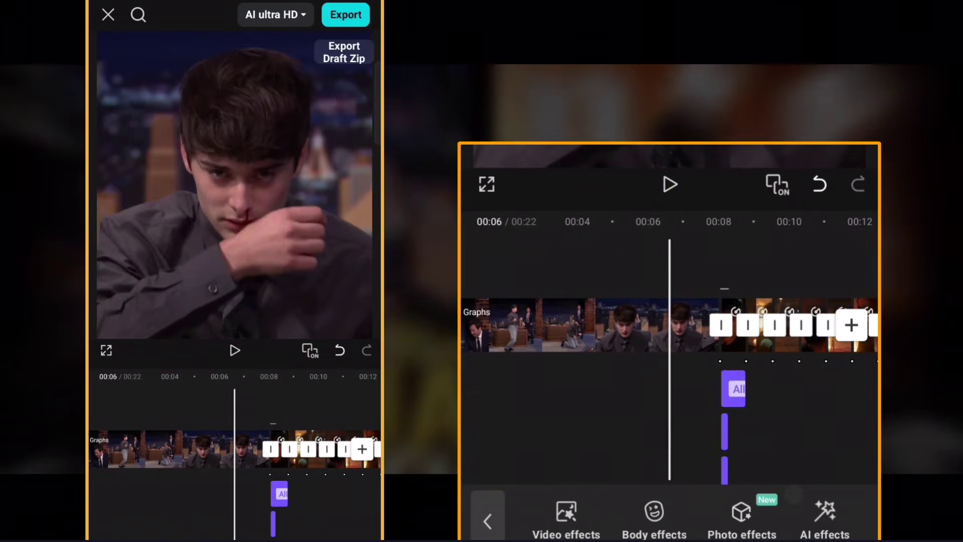
scroll(776, 372, right, 3)
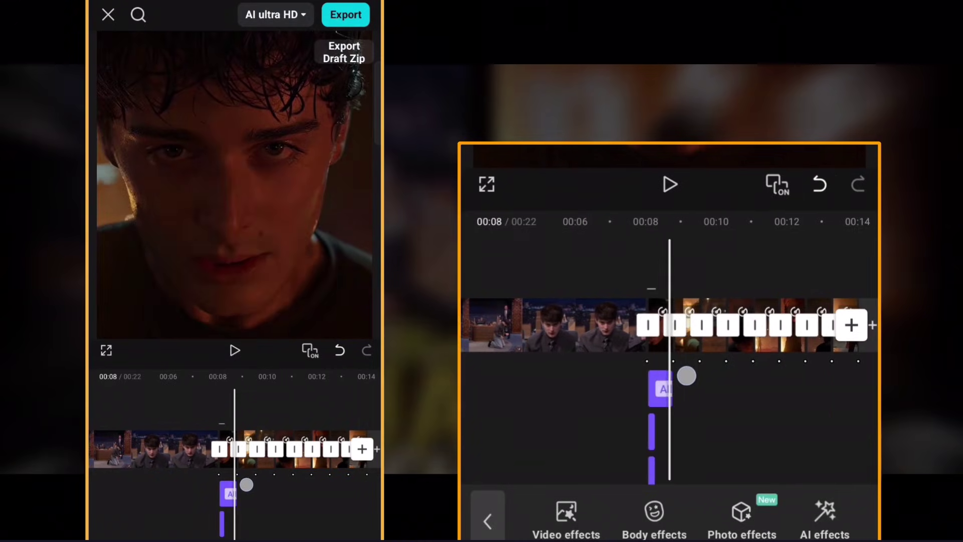
drag(686, 375, 721, 387)
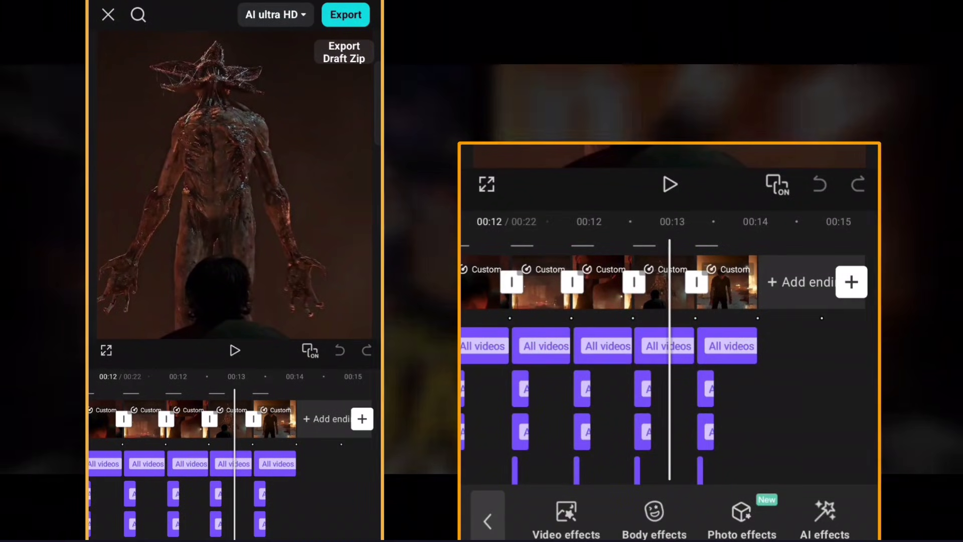
drag(332, 498, 308, 496)
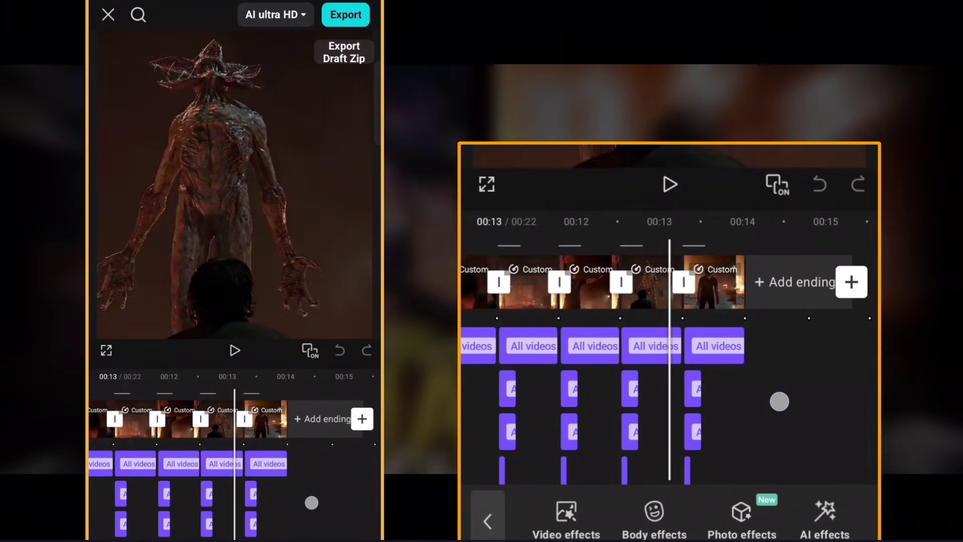